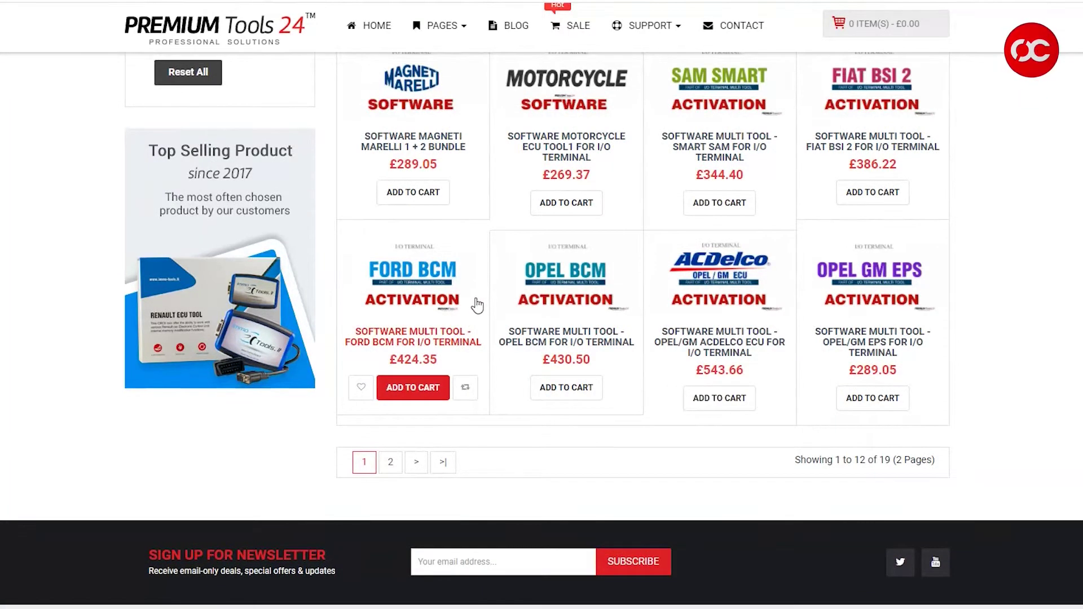
Extract the IDMON-NWCRMAR235 archive in Downloads into a same-named folder.
left_click(491, 311)
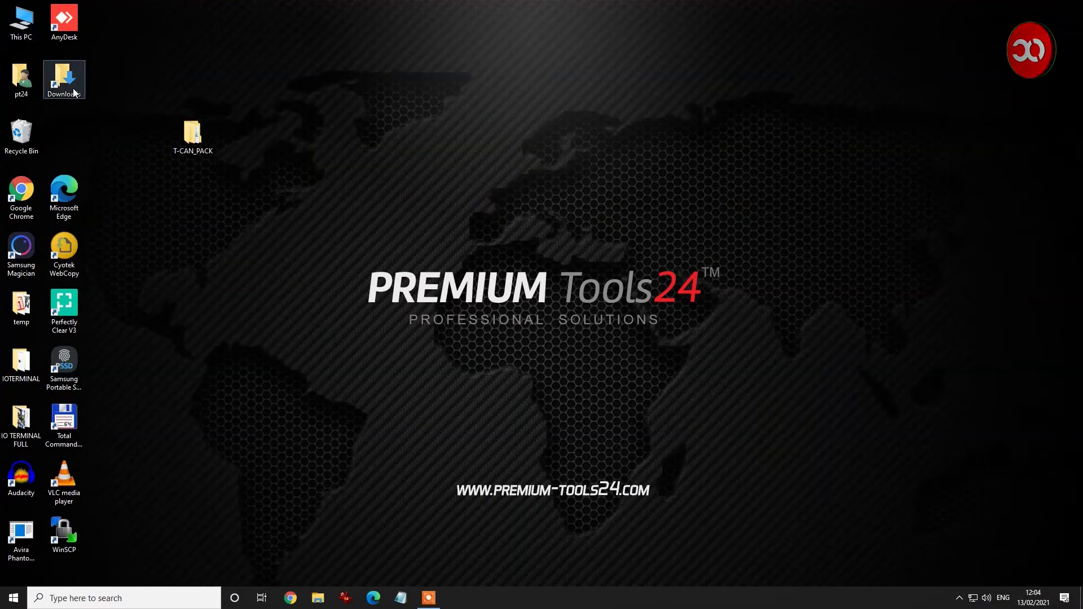
double_click(74, 93)
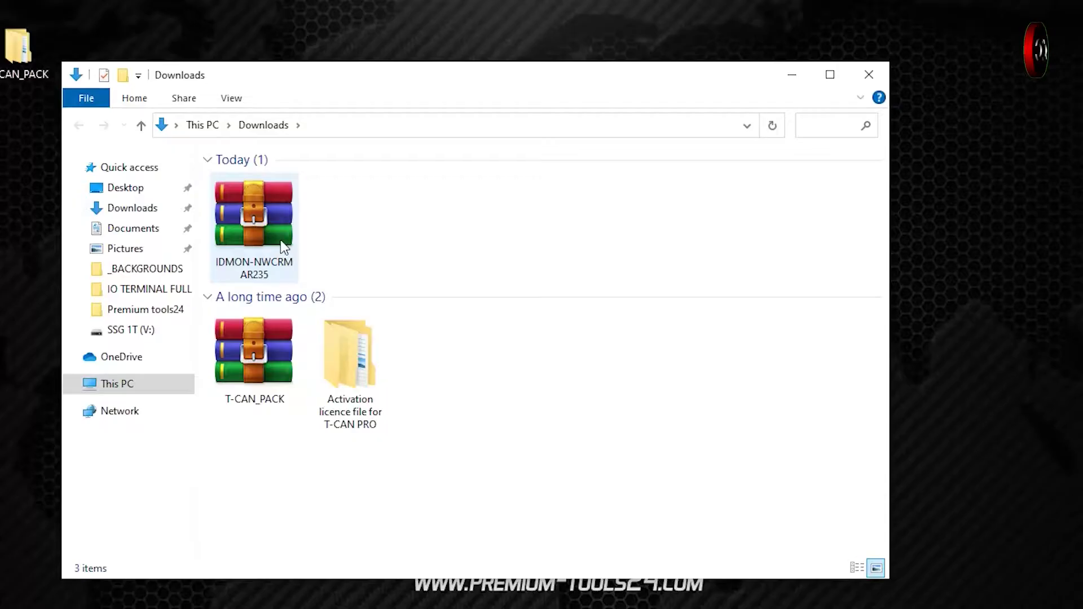
left_click(283, 244)
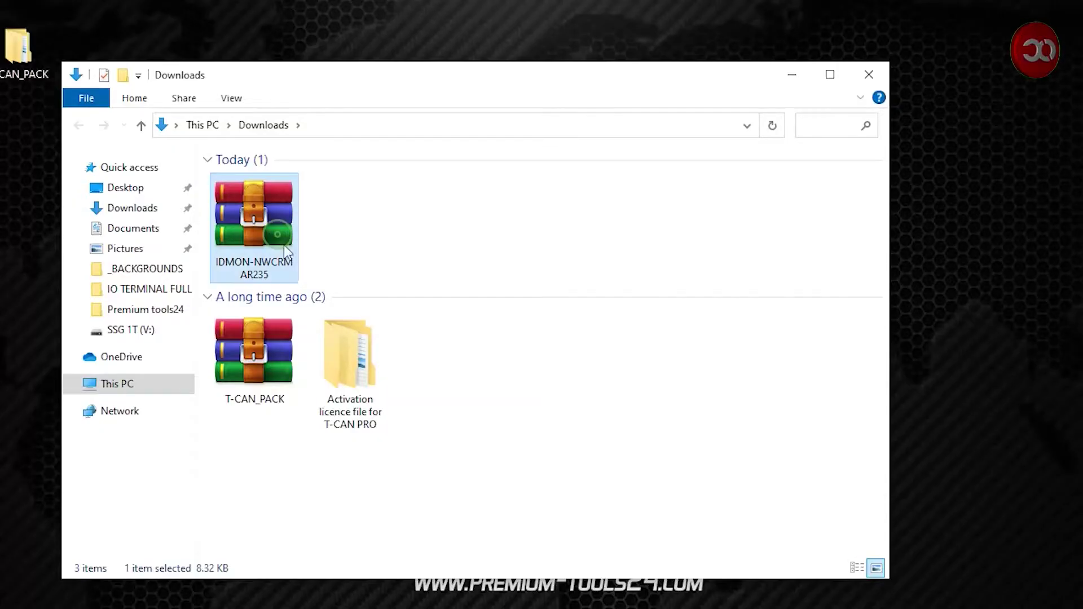
right_click(274, 222)
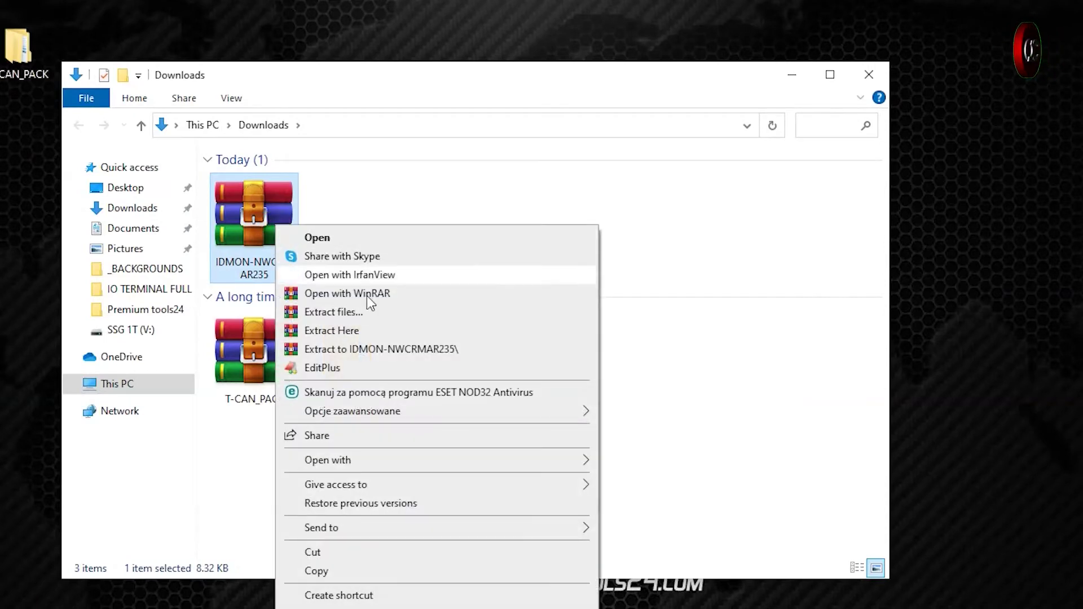
left_click(388, 356)
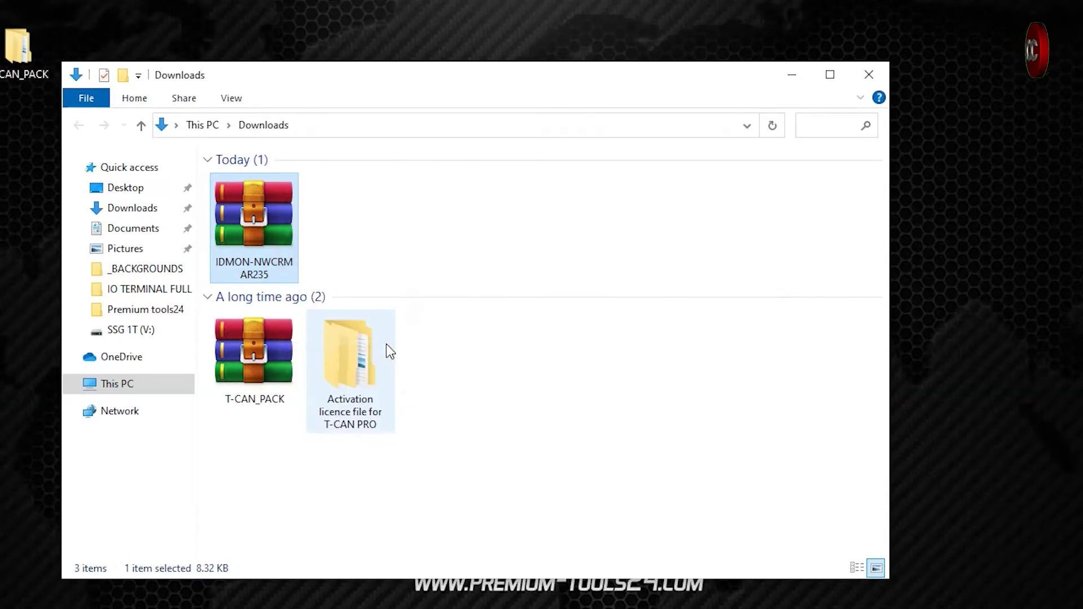
Open the extracted licence-file folder, select FORDBCM.bin and move the window right.
double_click(349, 243)
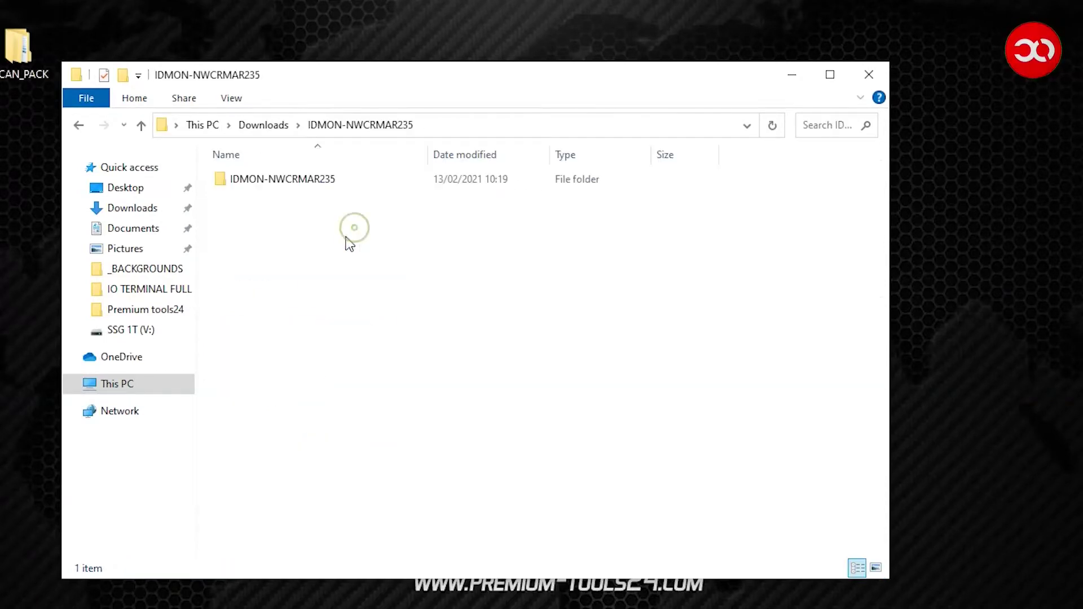
double_click(280, 181)
left_click(273, 223)
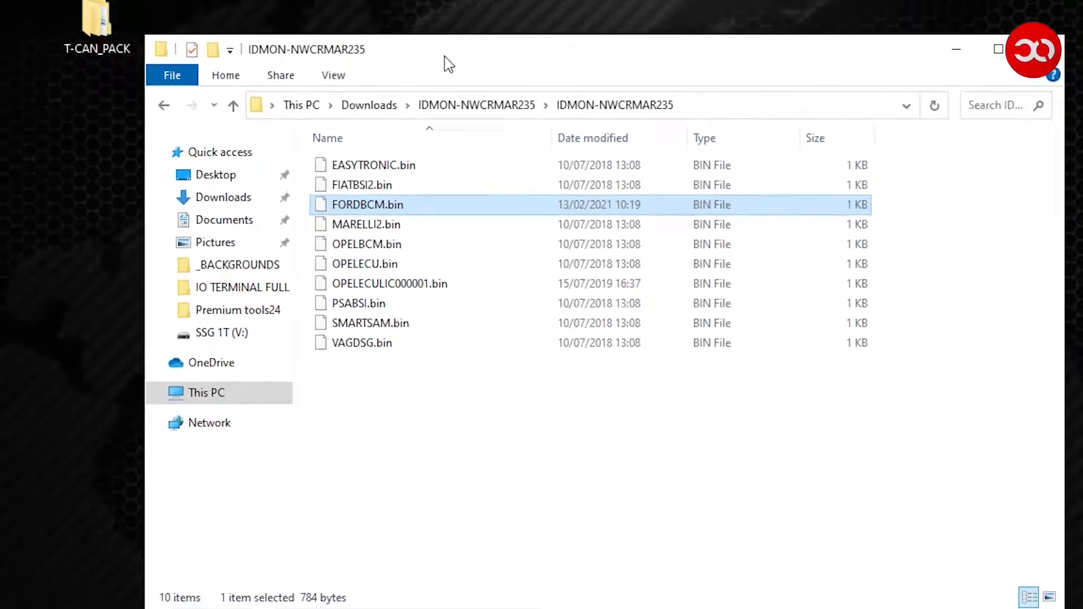
left_click_drag(356, 76, 762, 90)
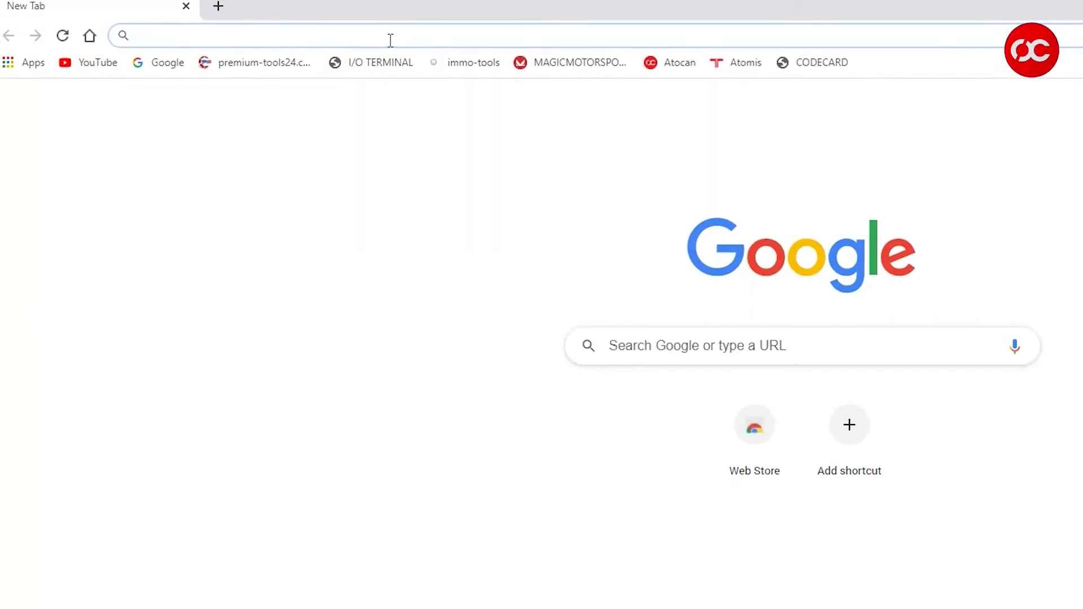
type("pre")
Load premium-tools24.com and go to its downloads page.
key("Return")
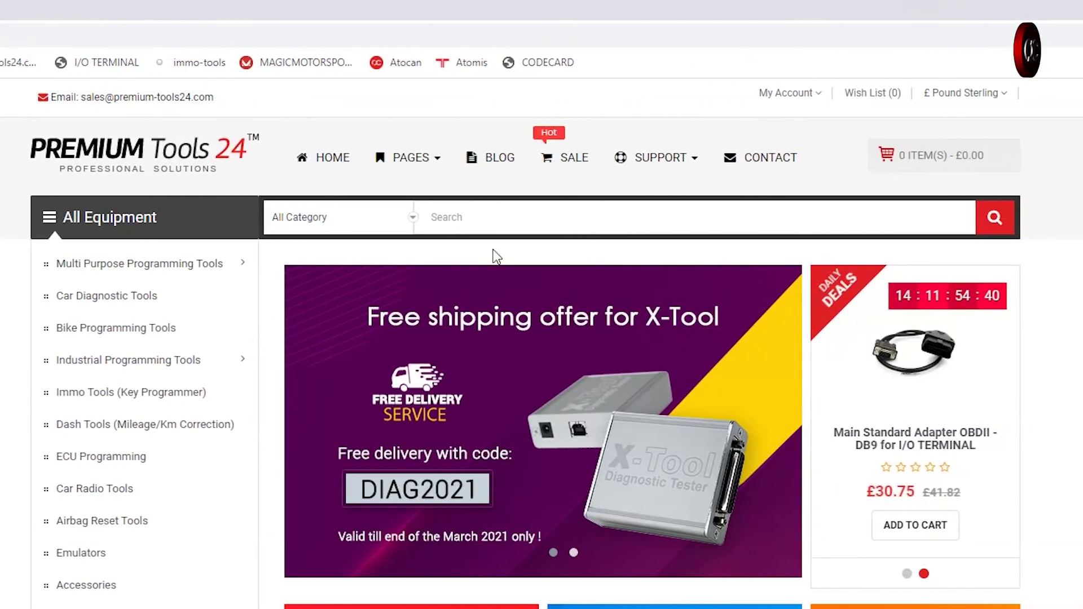
mouse_move(699, 73)
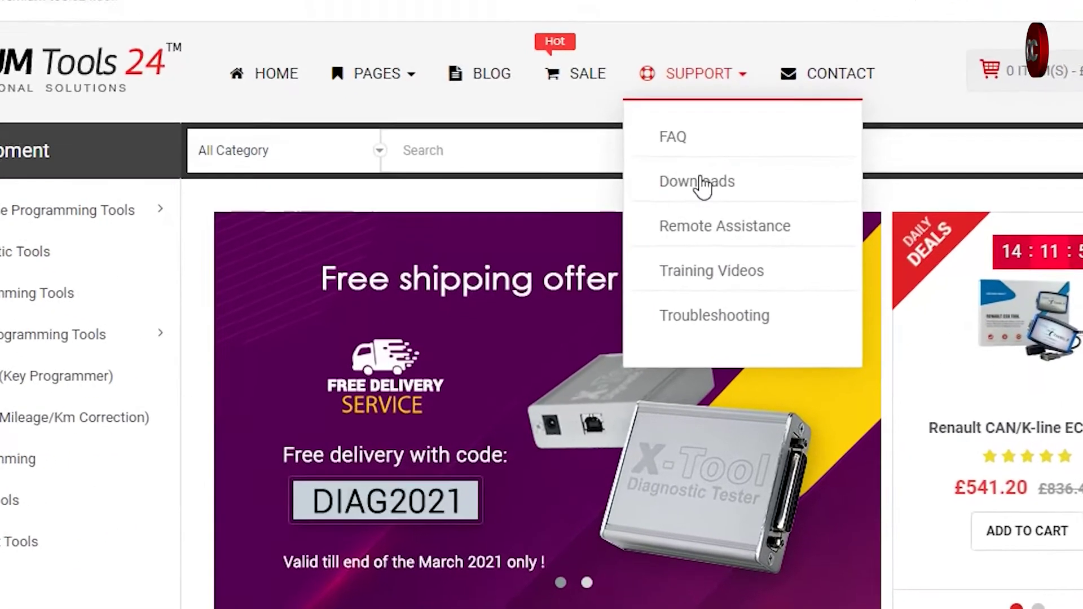
left_click(704, 183)
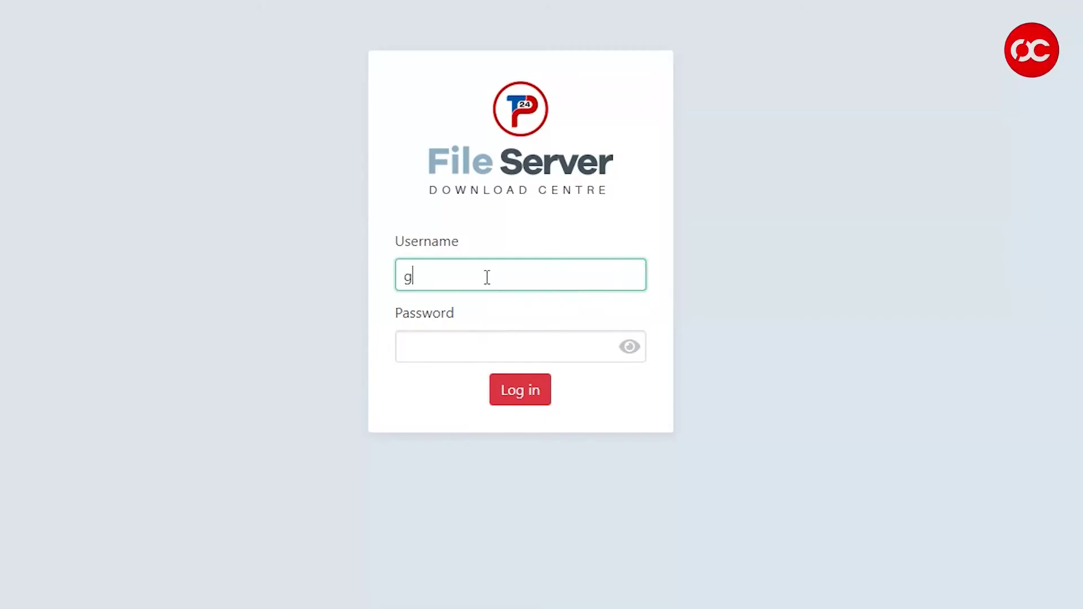
Log in to the File Server and download Multi-Tool-ver.43B.rar from IO-Terminal > Software.
key("Tab")
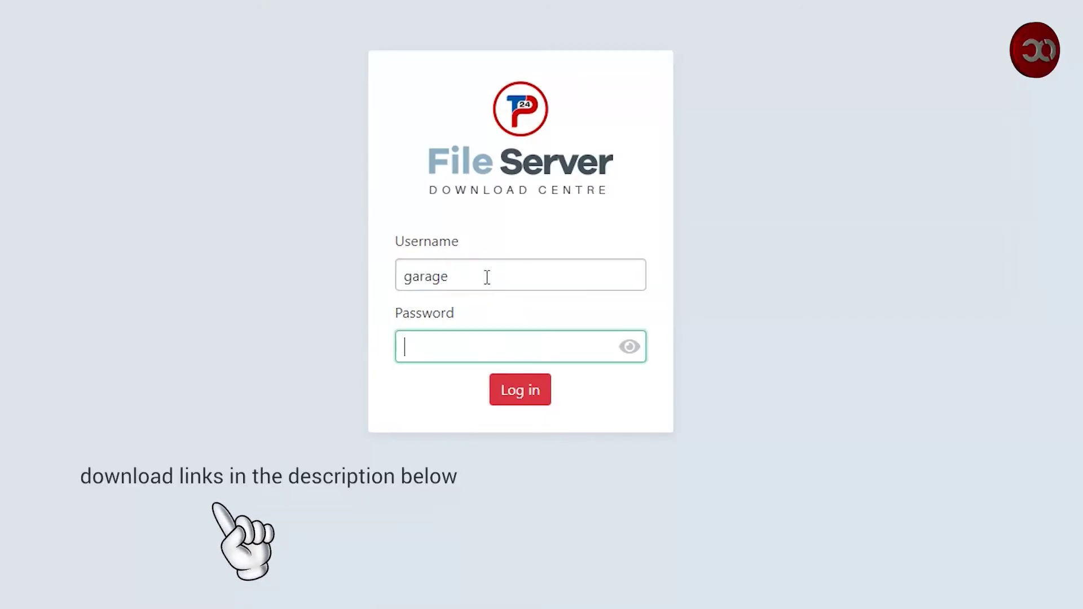
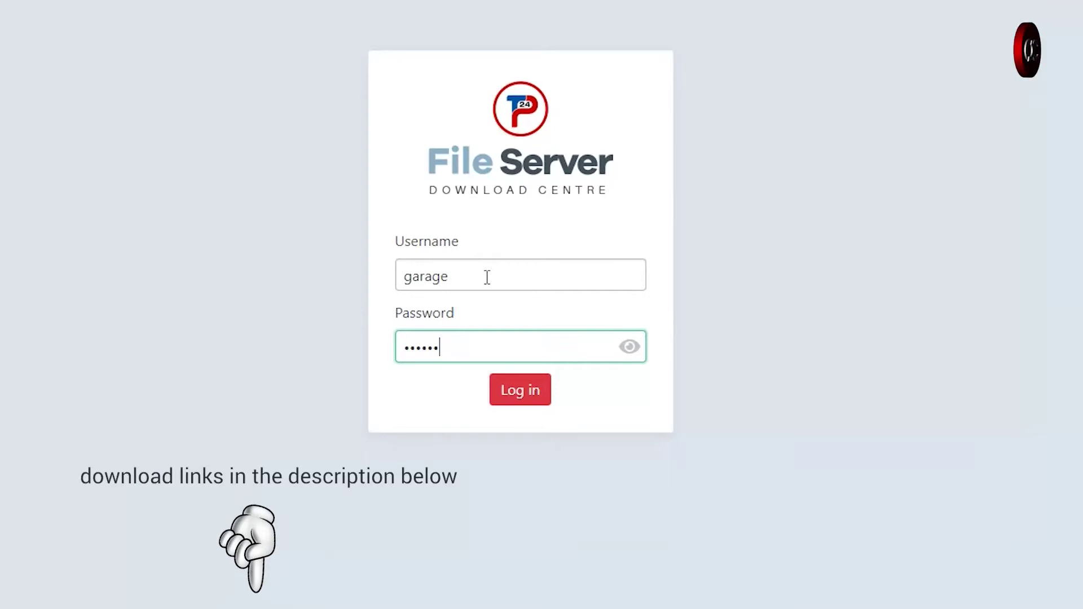
left_click(535, 394)
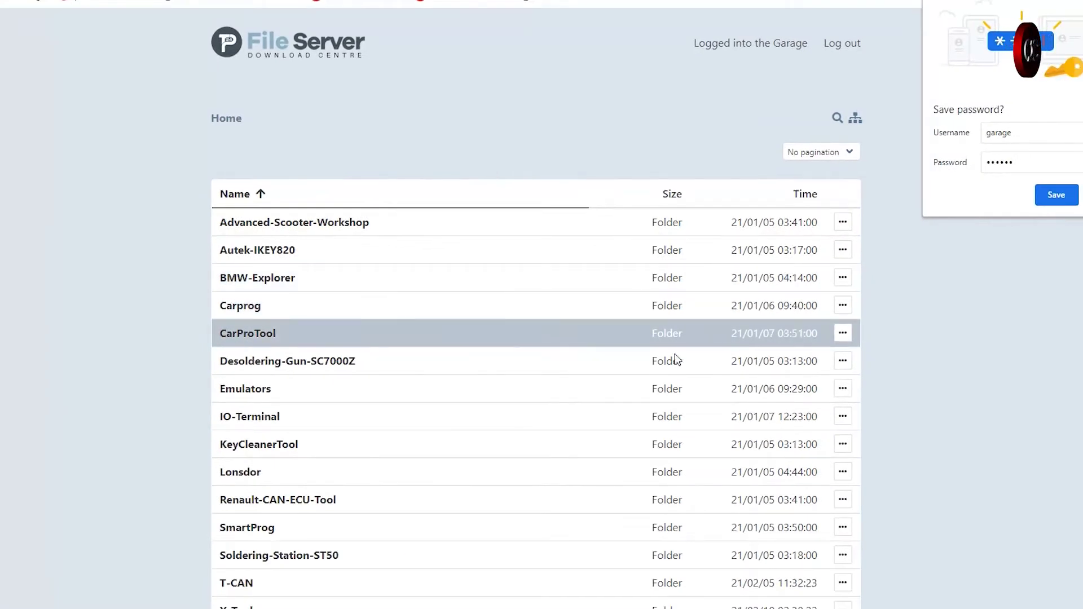
scroll(433, 399, "down", 1)
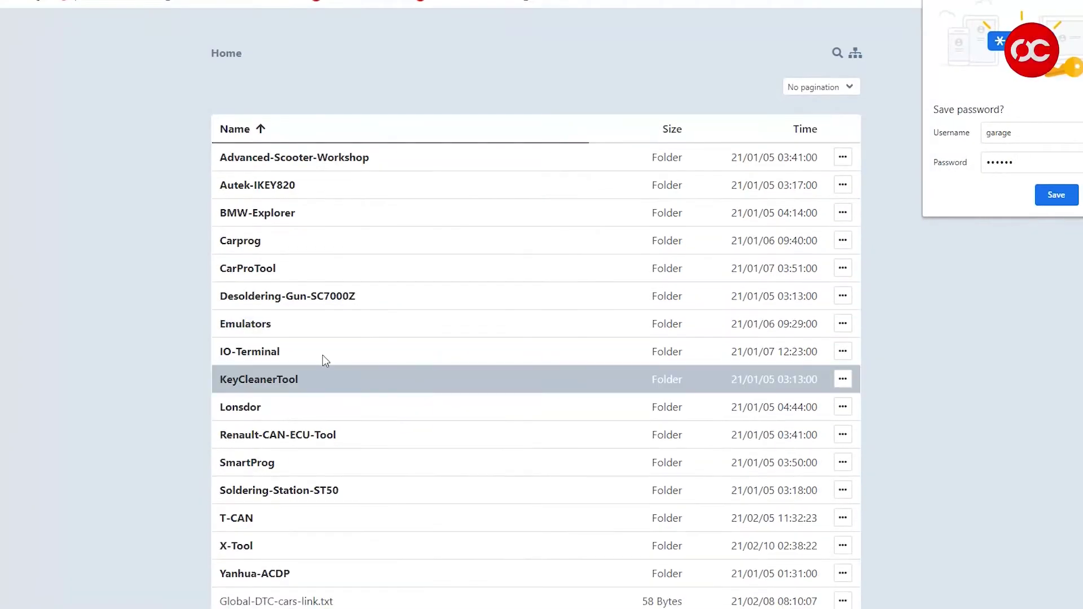
left_click(251, 354)
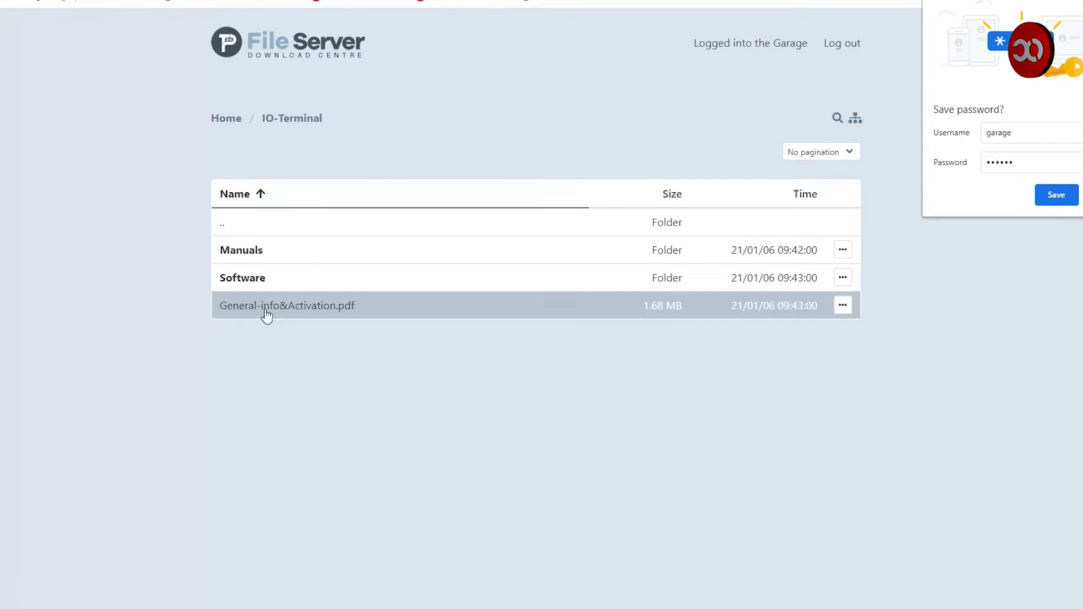
left_click(244, 285)
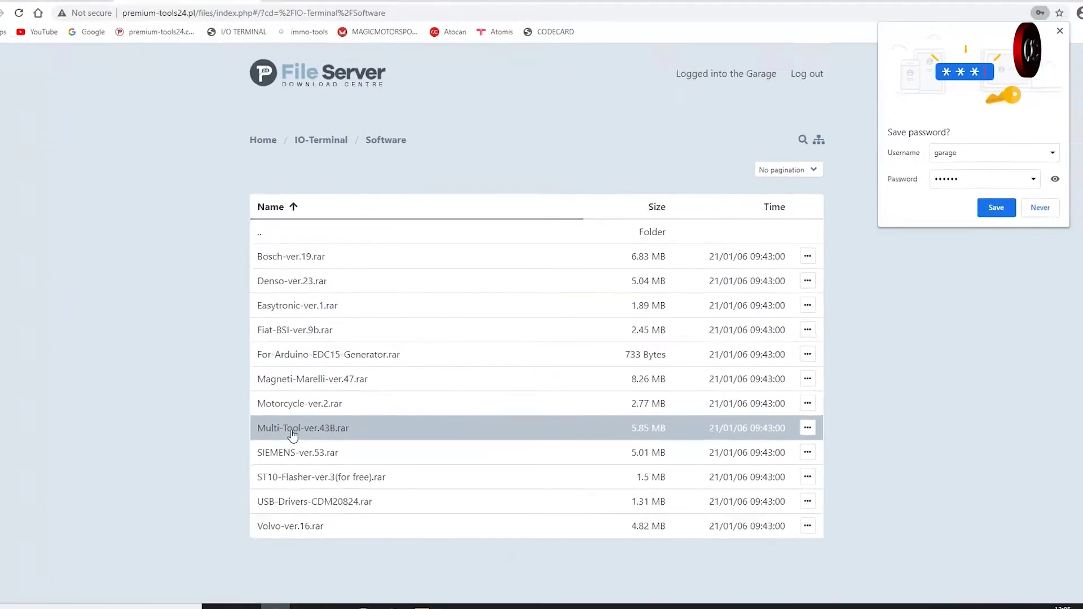
left_click(292, 431)
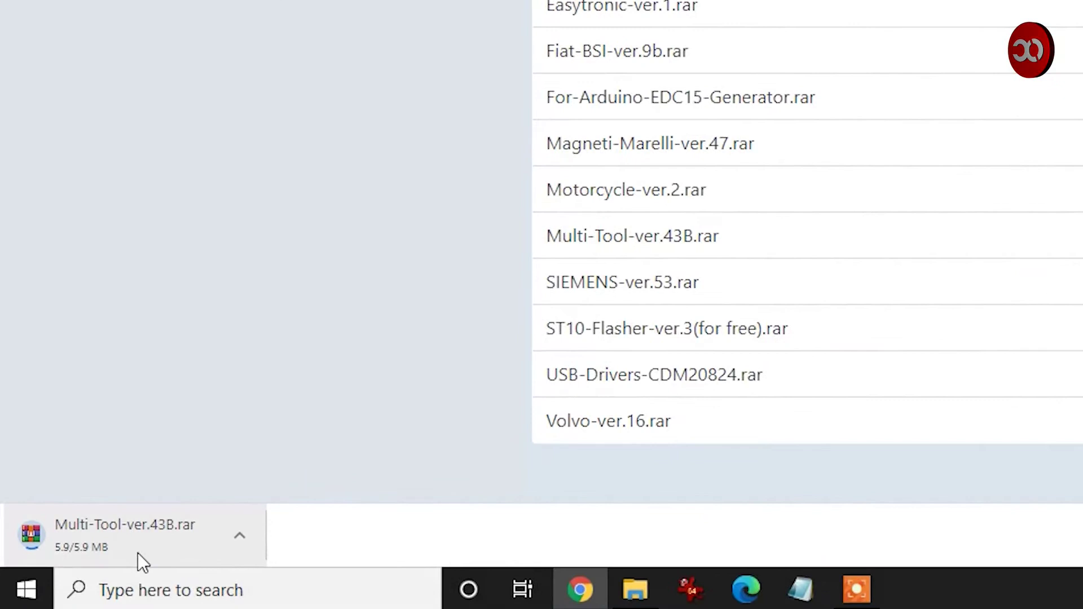
left_click(239, 534)
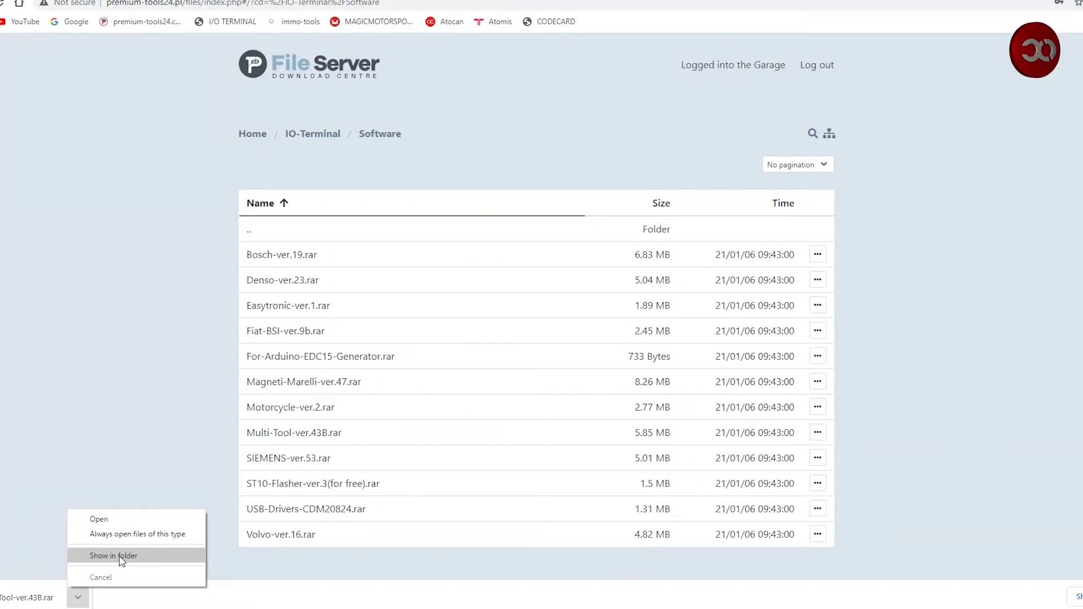
Show Multi-Tool-ver.43B.rar in Downloads and extract it to a Multi-Tool-ver.43B folder.
left_click(121, 560)
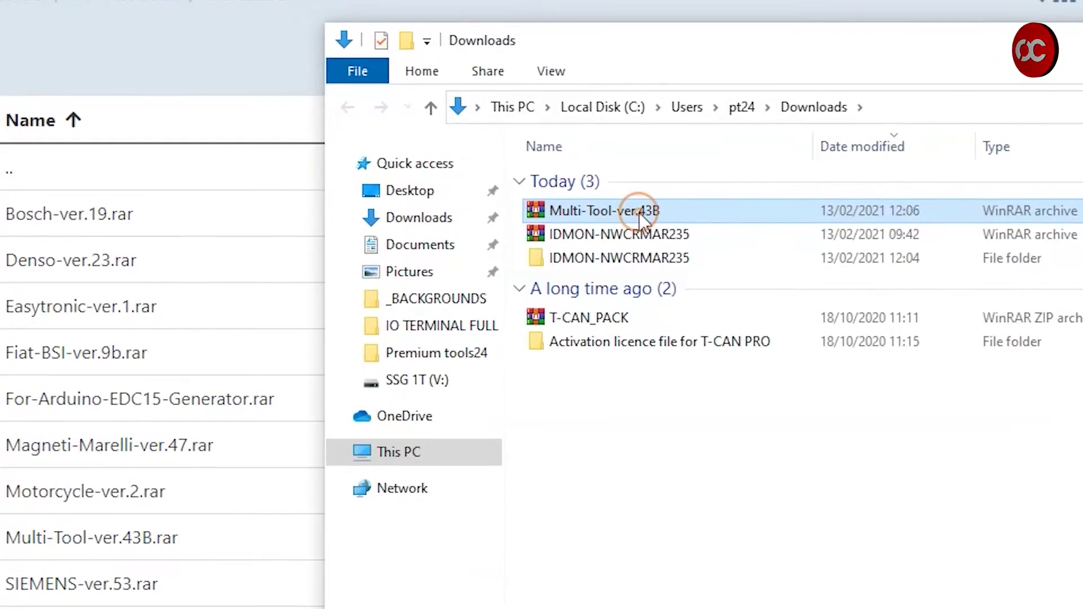
right_click(595, 254)
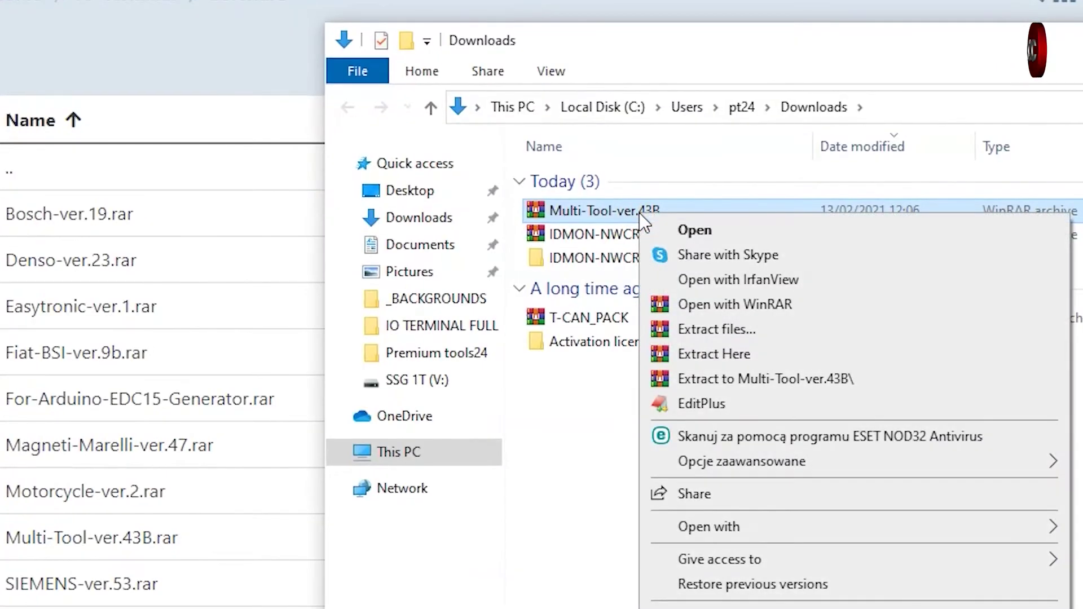
left_click(800, 377)
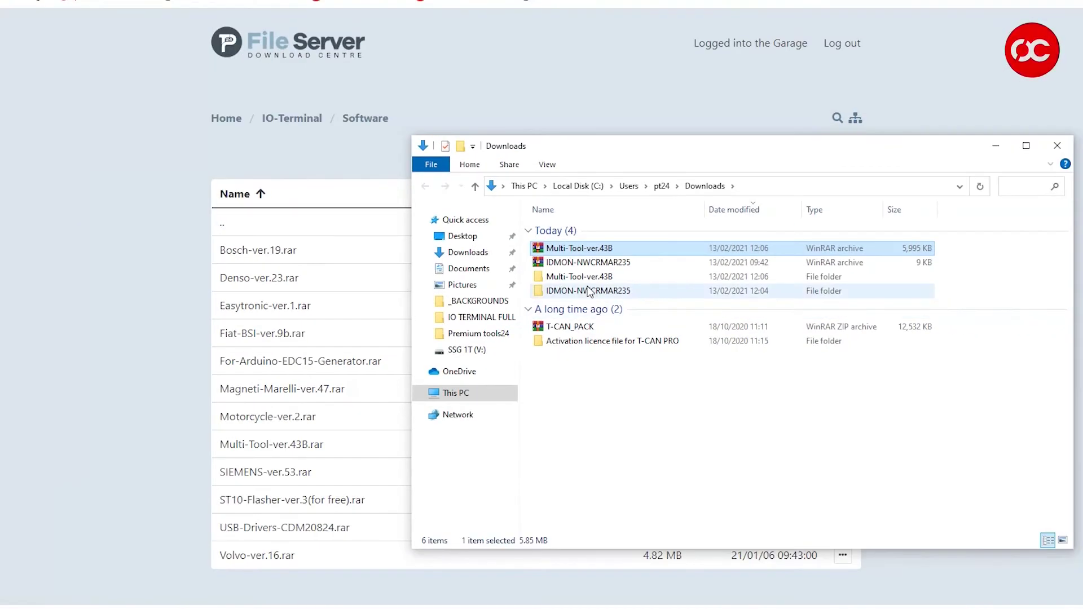
Download FORD-BCM-wiring-diagrams.pdf from the File Server's IO-Terminal Manuals folder.
left_click(1058, 145)
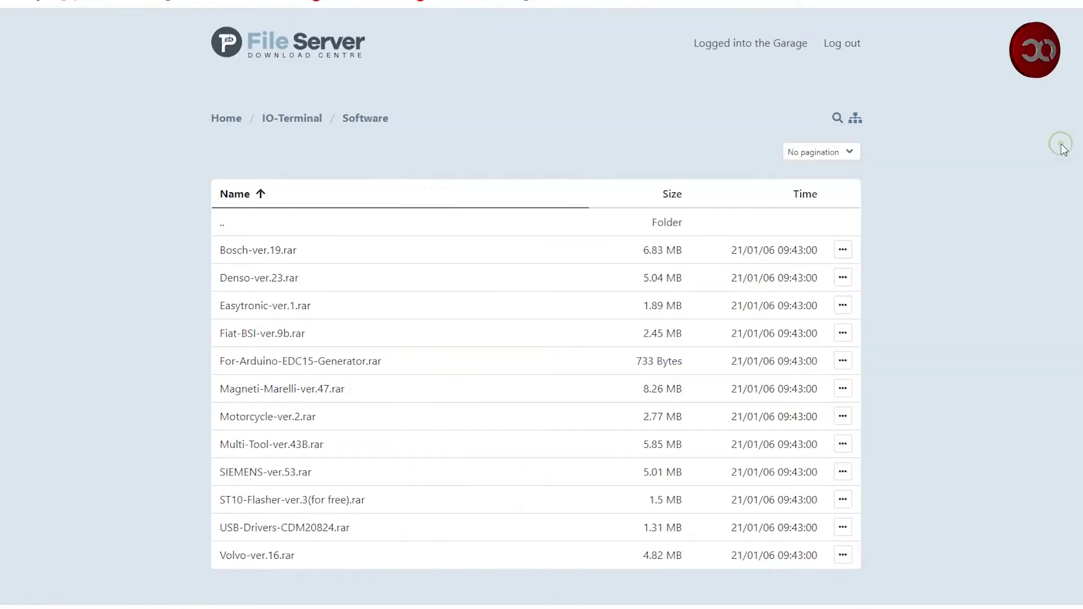
left_click(223, 224)
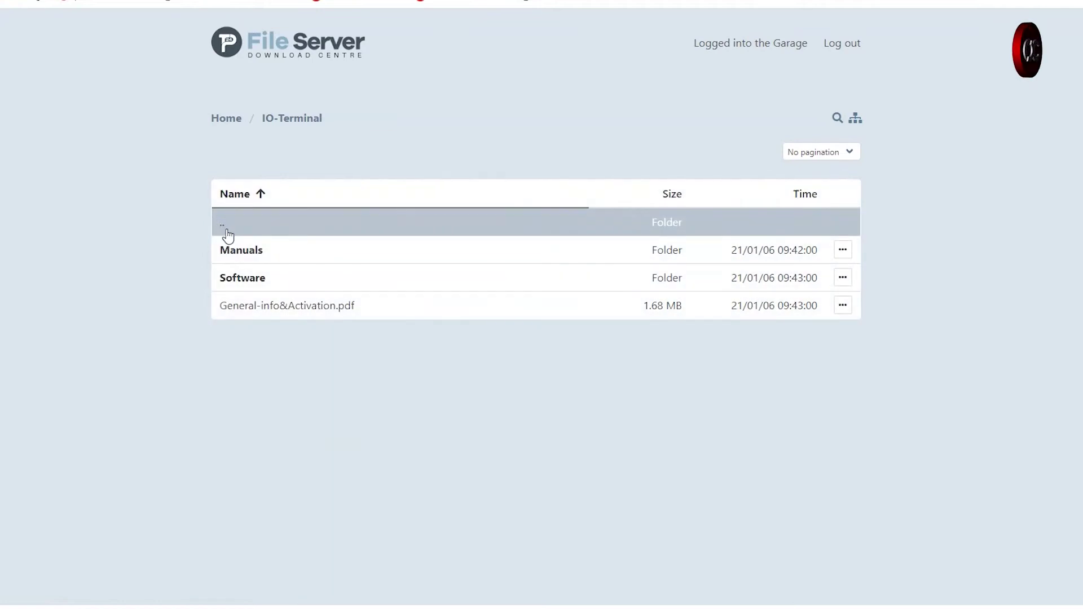
left_click(236, 254)
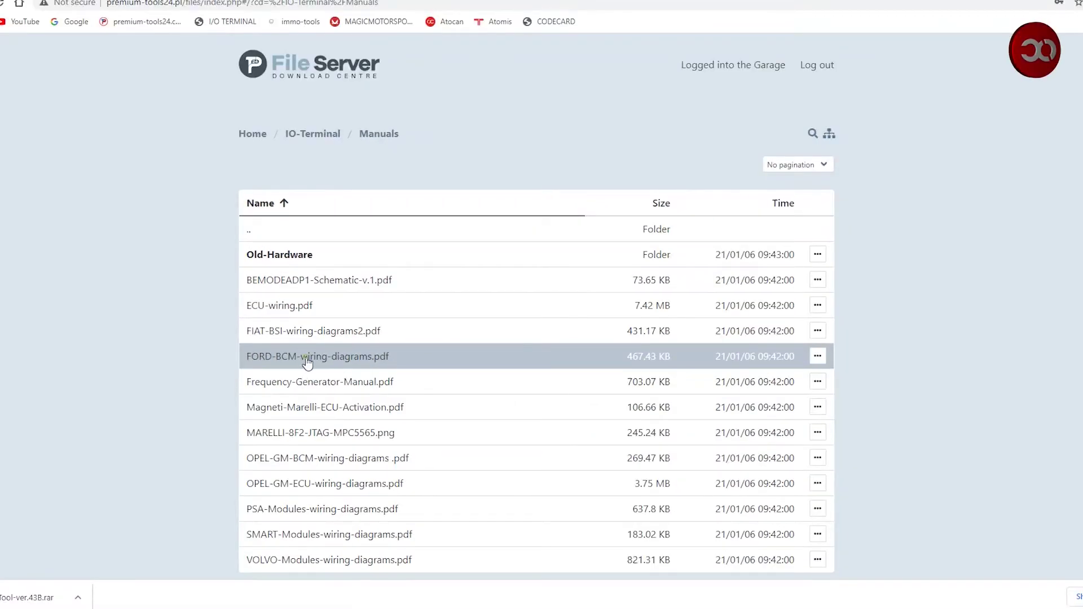
left_click(307, 356)
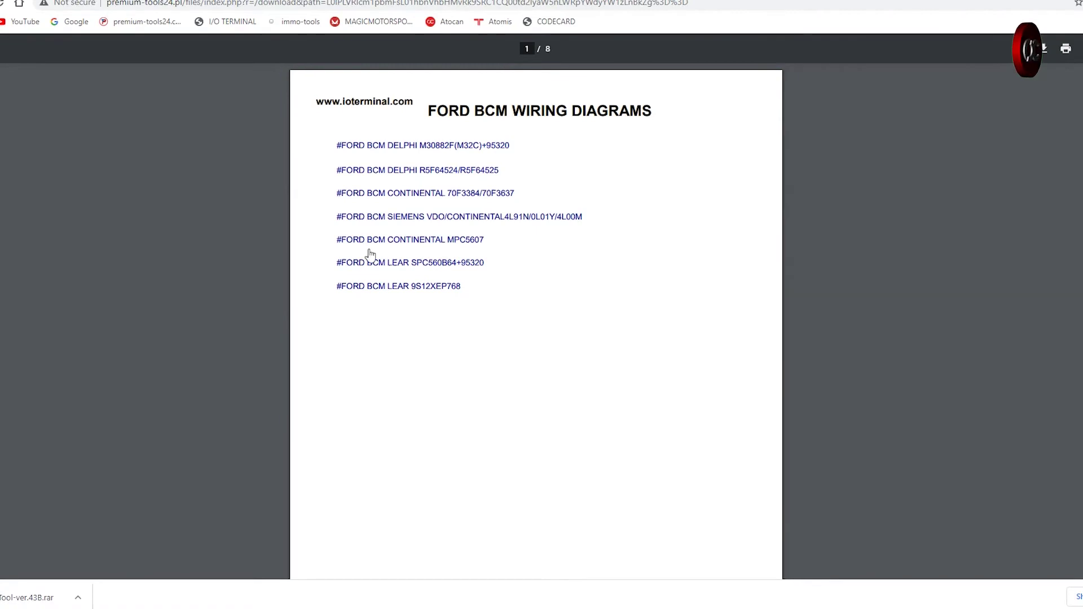
scroll(423, 245, "down", 5)
scroll(460, 269, "down", 2)
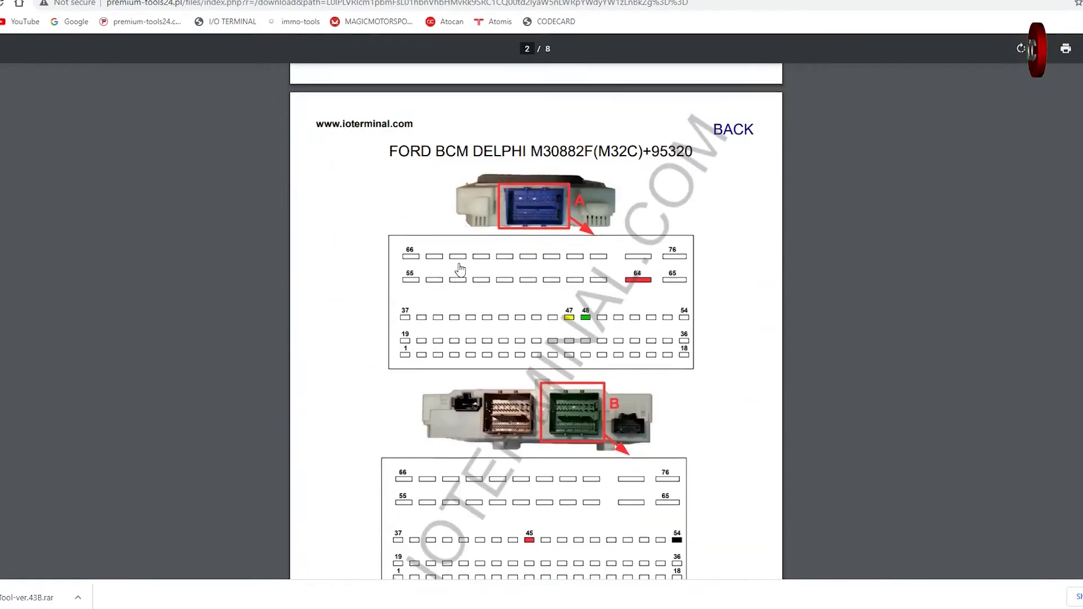
scroll(460, 269, "up", 2)
scroll(460, 269, "up", 2)
scroll(460, 269, "up", 4)
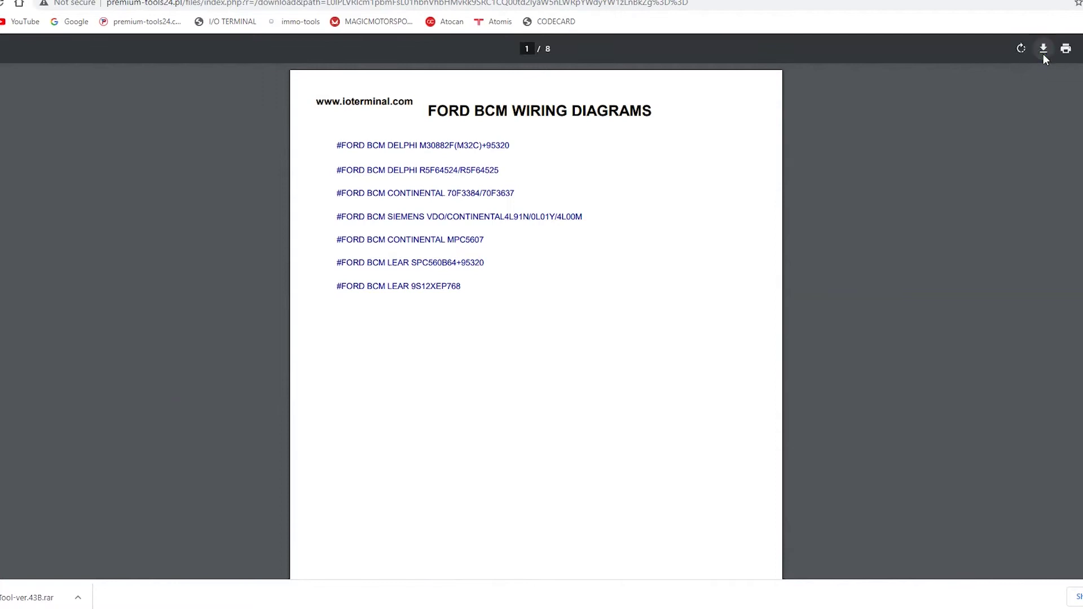
left_click(1043, 53)
left_click(581, 387)
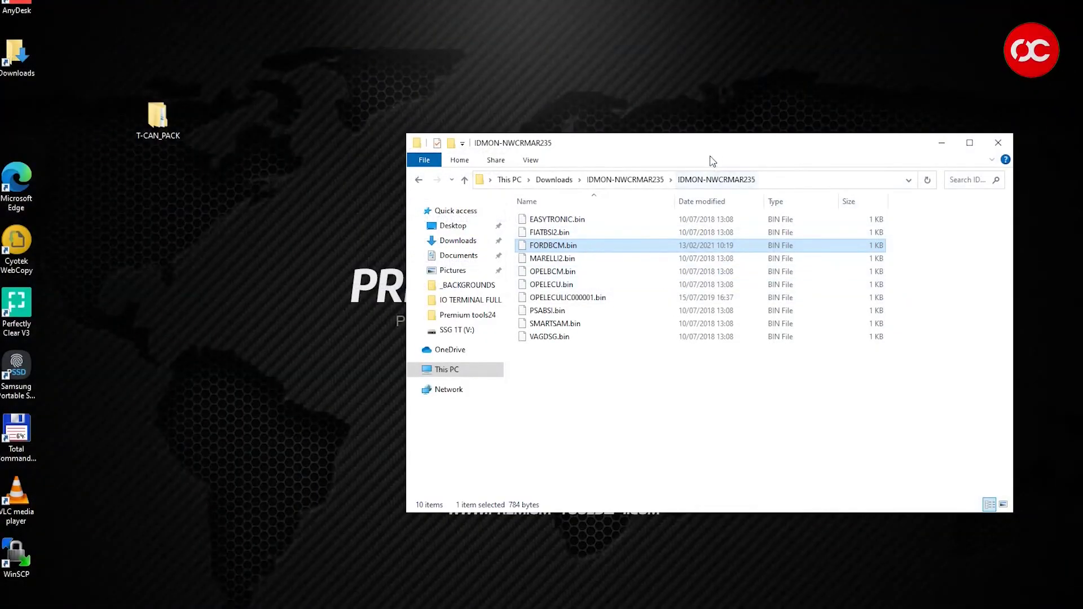
Move the IDMON window aside and open Downloads in a second Explorer window.
left_click_drag(722, 150, 550, 163)
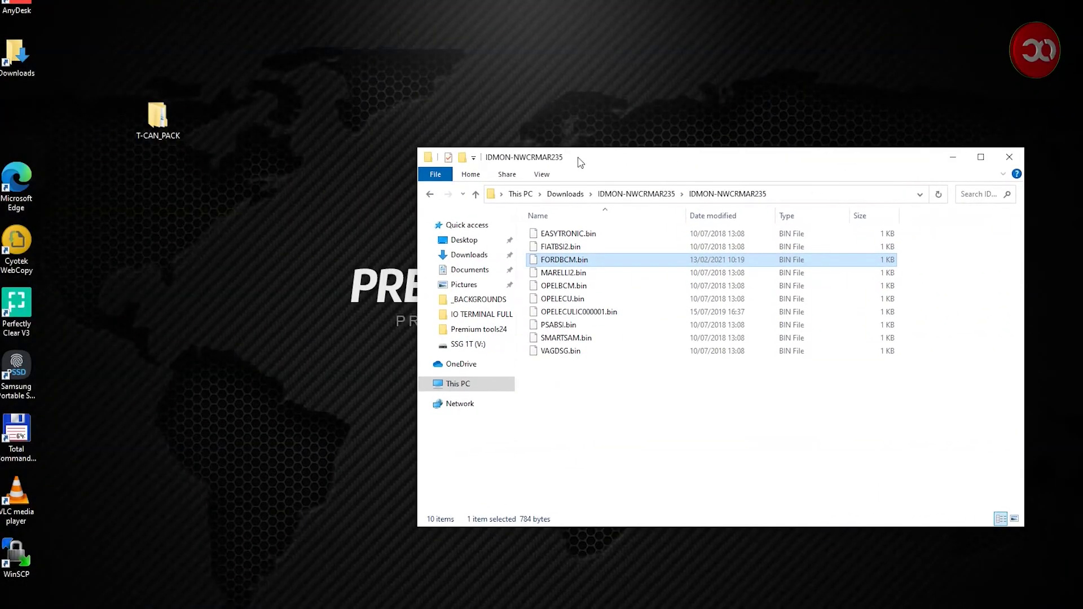
double_click(17, 58)
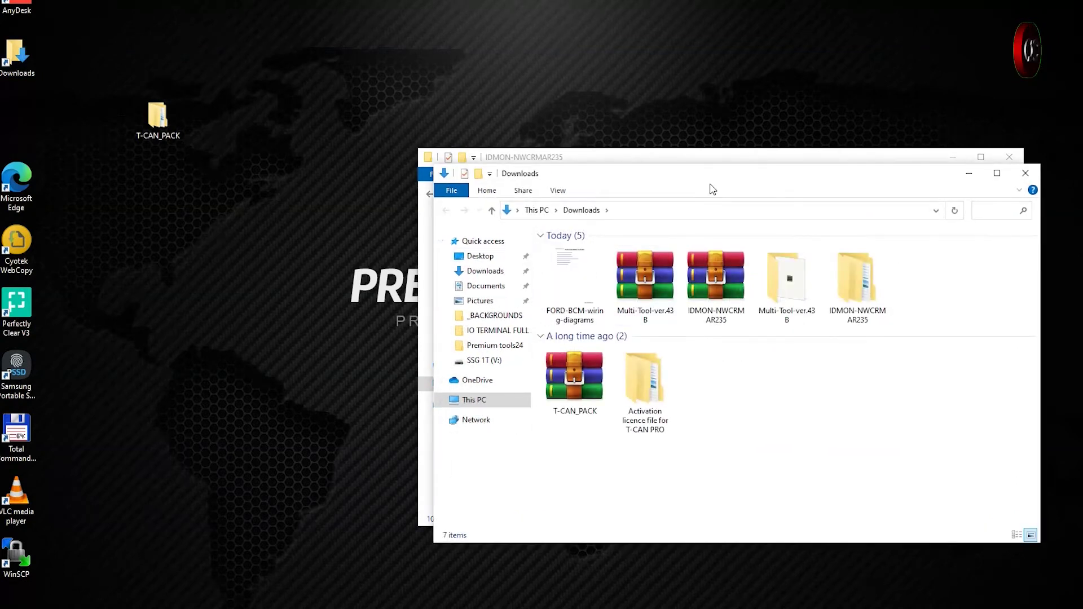
Create a new folder named IDMONACT inside Multi-Tool-ver.43B.
mouse_move(772, 280)
left_mouse_down()
mouse_move(402, 336)
mouse_move(282, 268)
left_mouse_up()
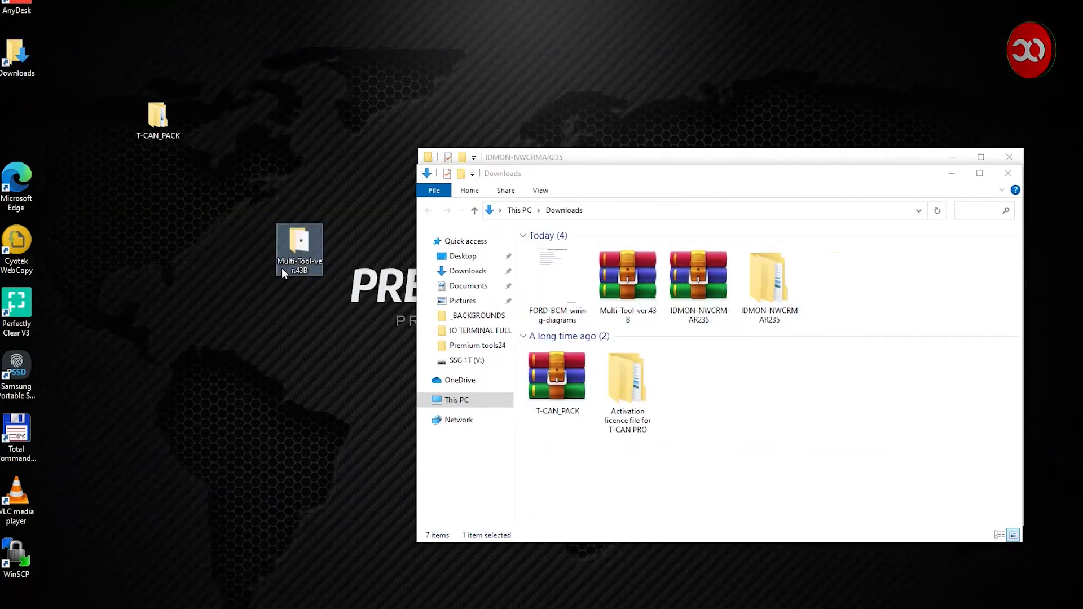
left_click(1007, 172)
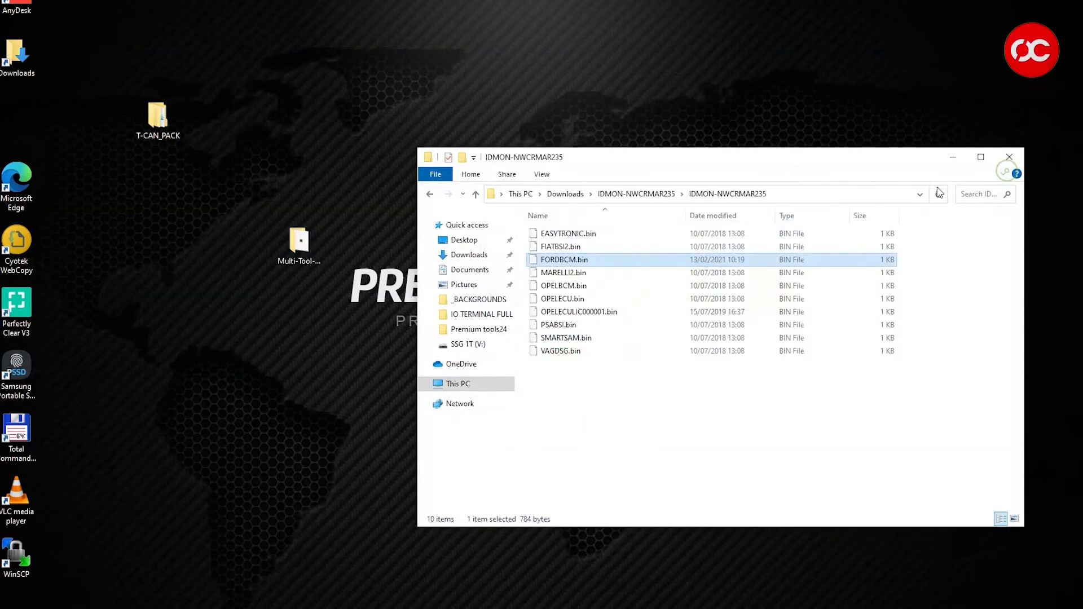
double_click(295, 253)
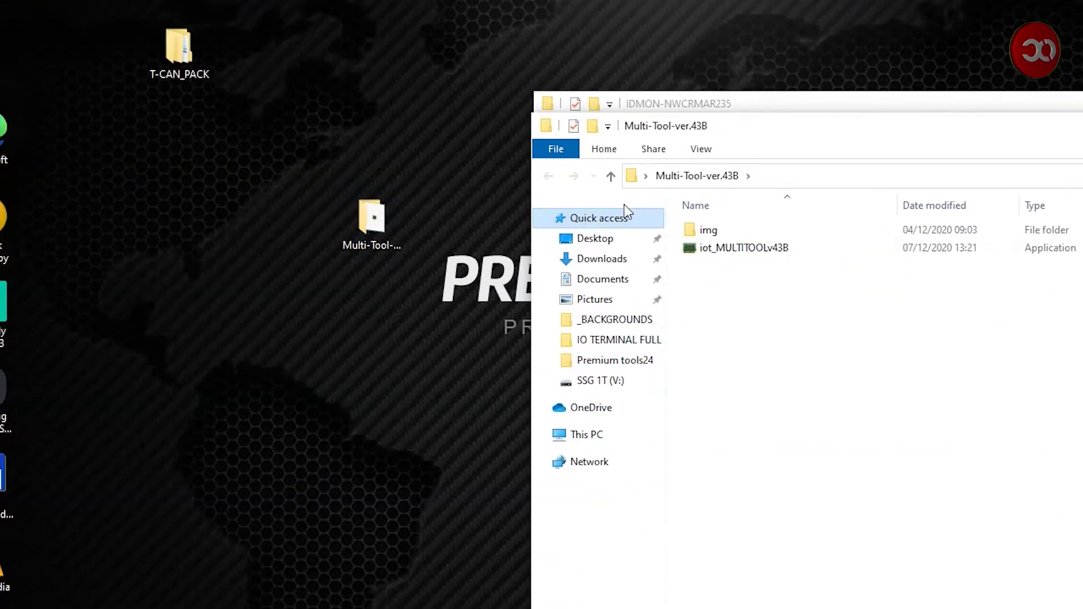
right_click(454, 307)
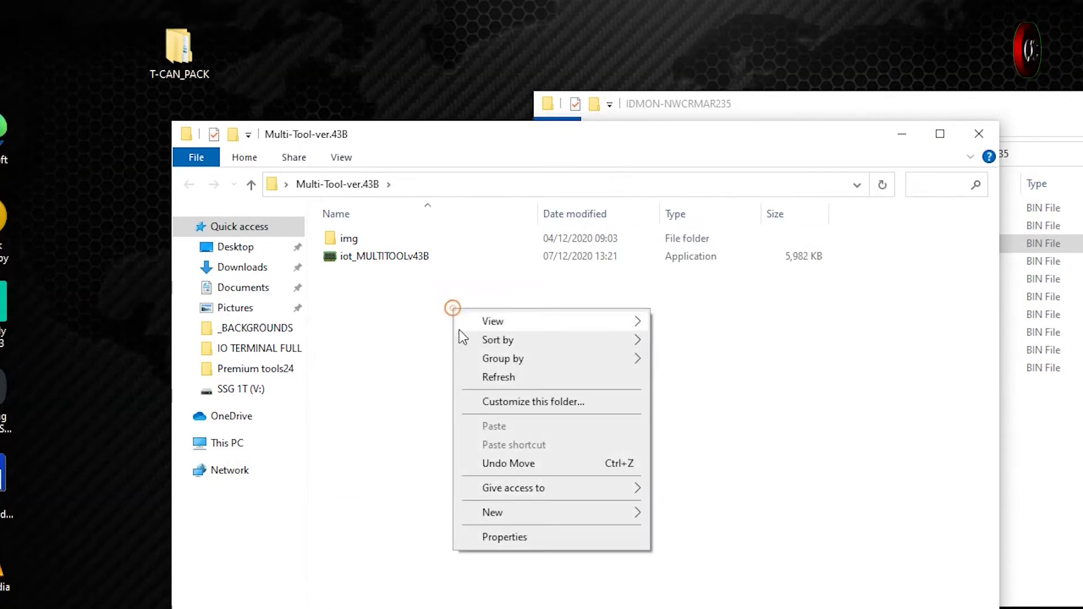
mouse_move(548, 512)
left_click(704, 514)
type("IDMONACT")
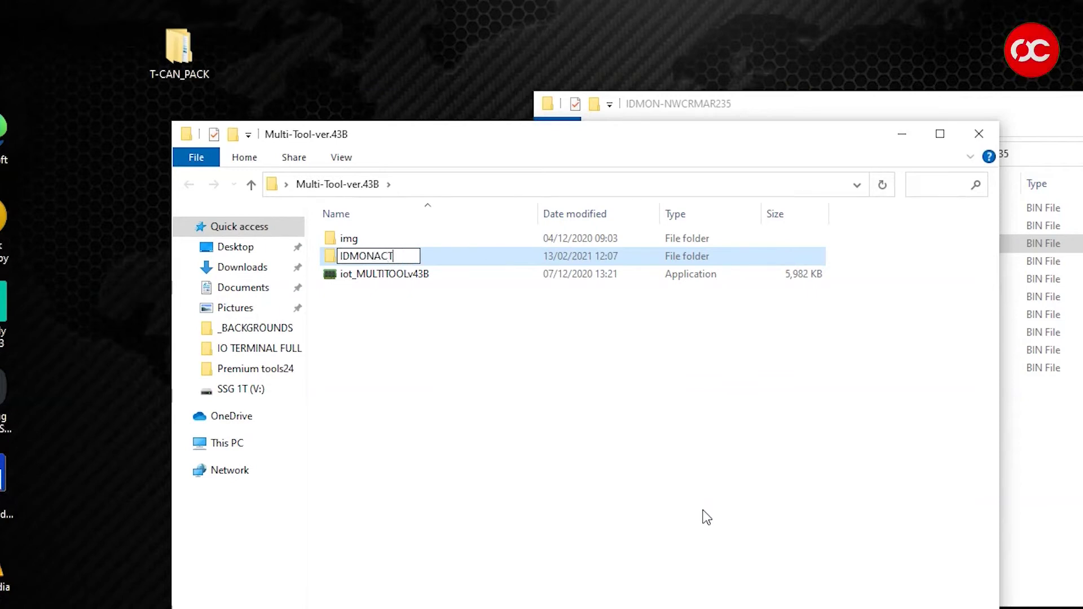
key("Return")
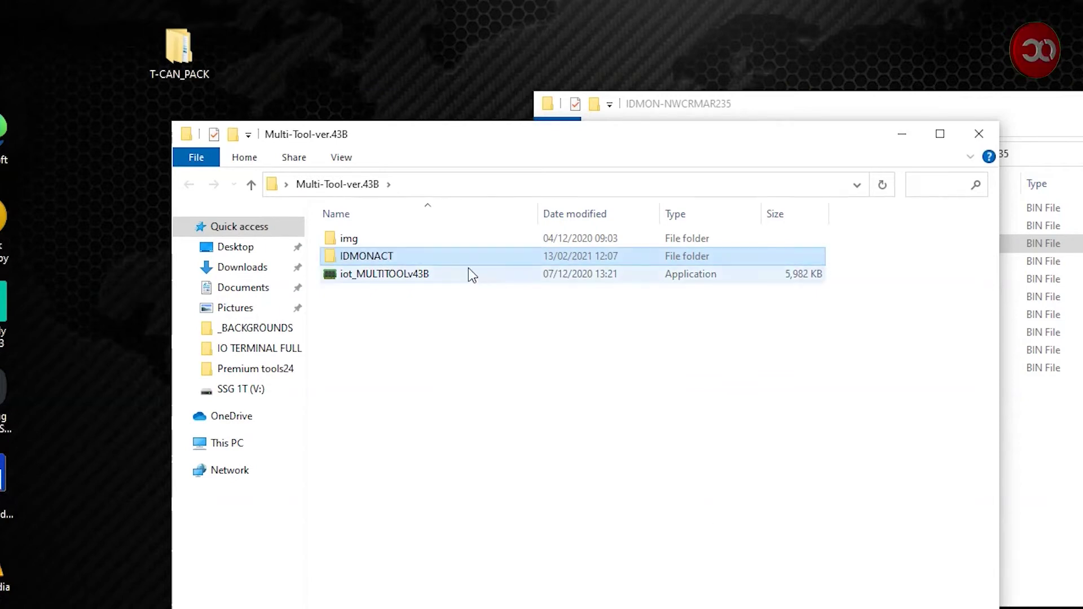
Move the IDMON-NWCRMAR235 licence folder into IDMONACT and open it.
double_click(402, 257)
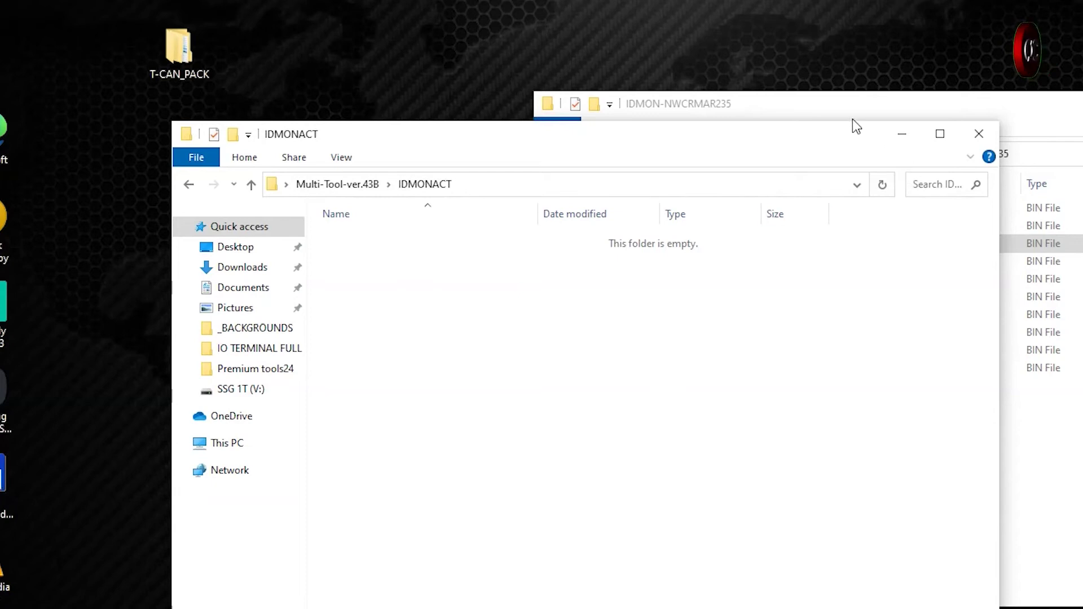
left_click_drag(846, 104, 827, 124)
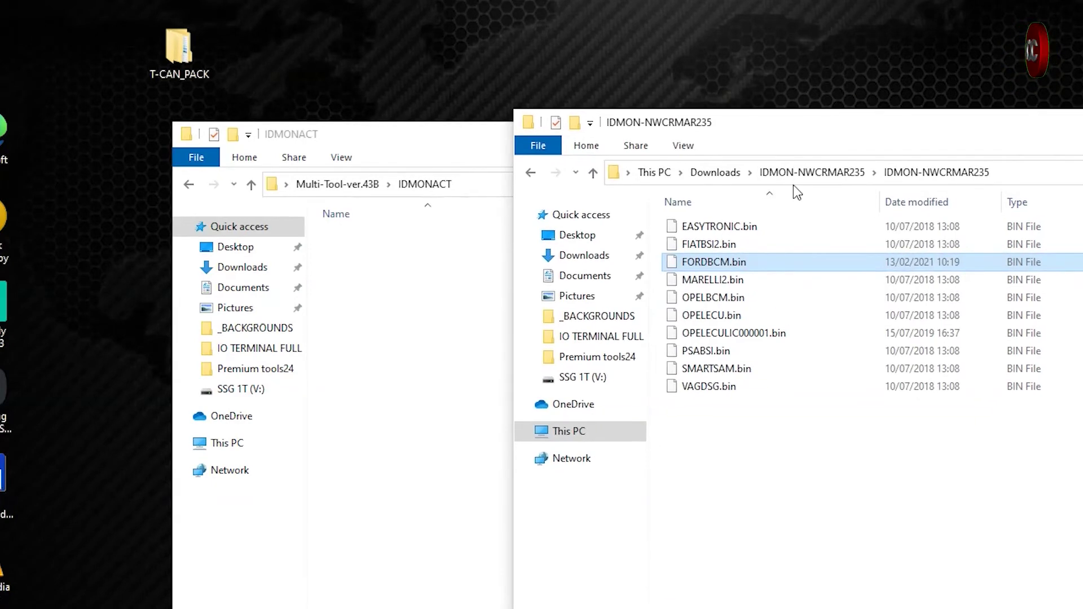
left_click(806, 173)
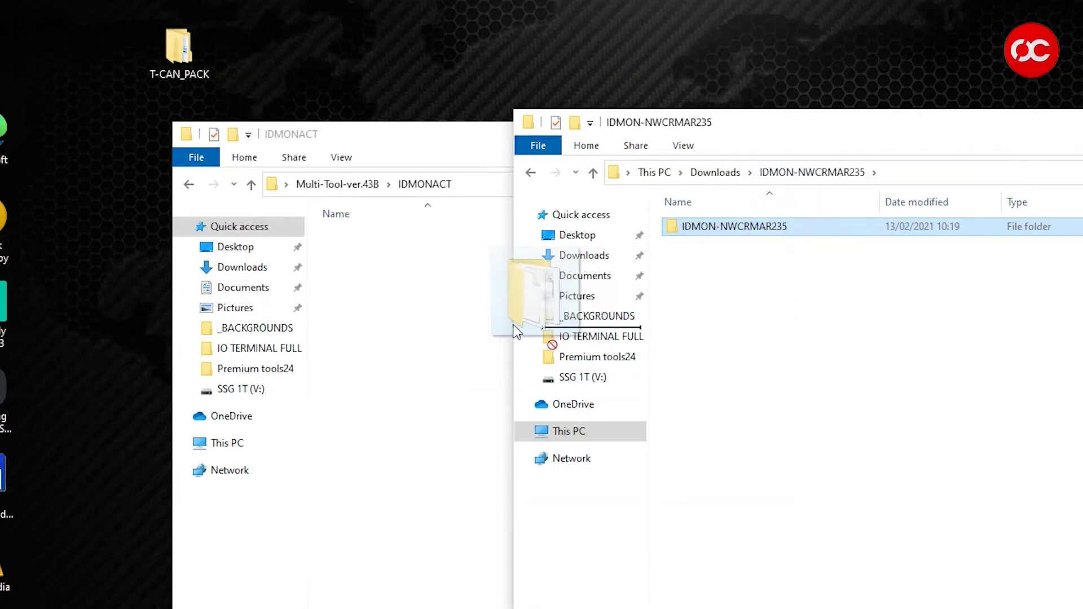
left_click_drag(764, 227, 402, 323)
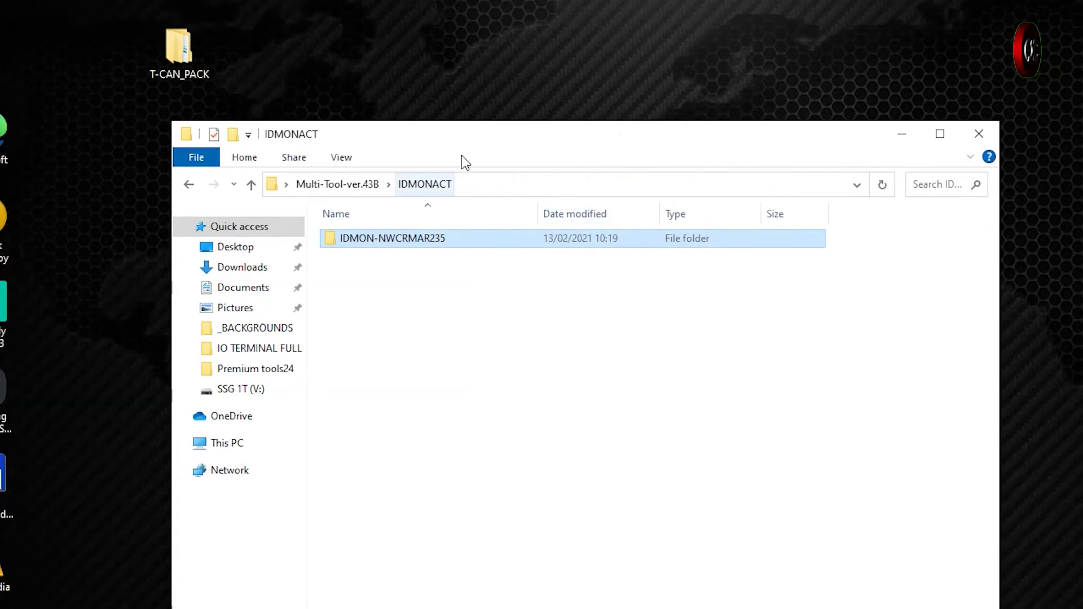
left_click_drag(483, 131, 566, 116)
double_click(487, 223)
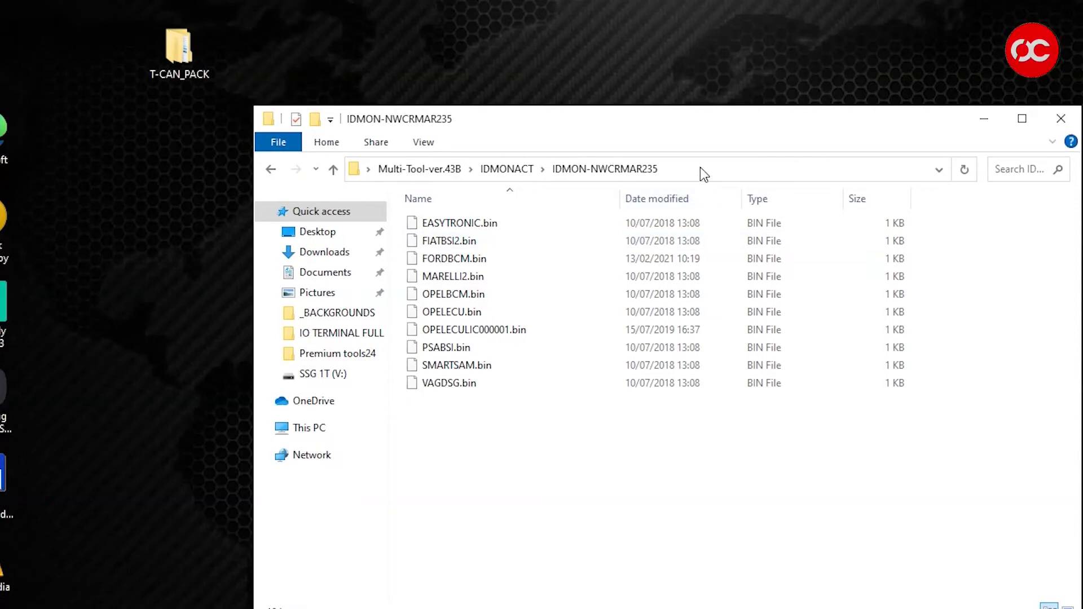
Inspect the full IDMONACT\IDMON-NWCRMAR235 path in the address bar, then go up to IDMONACT.
left_click(700, 166)
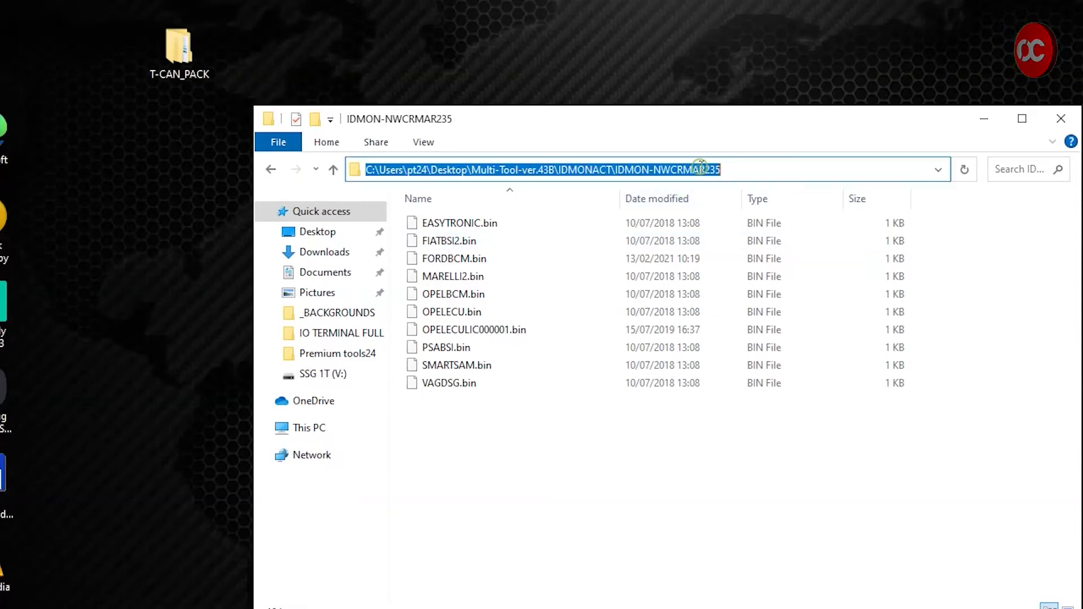
left_click_drag(766, 79, 586, 71)
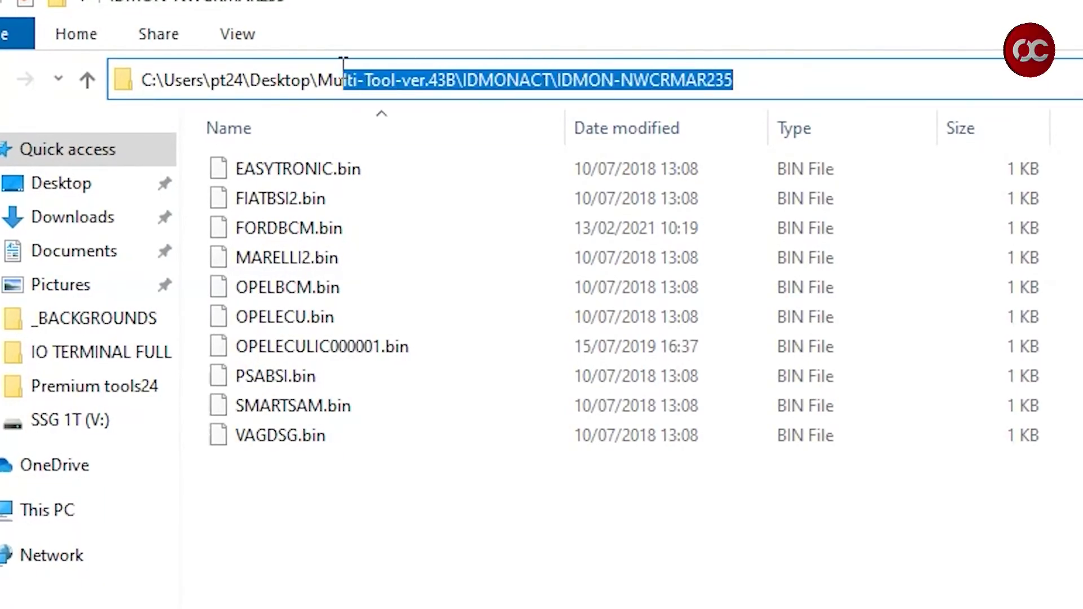
left_click_drag(560, 71, 321, 64)
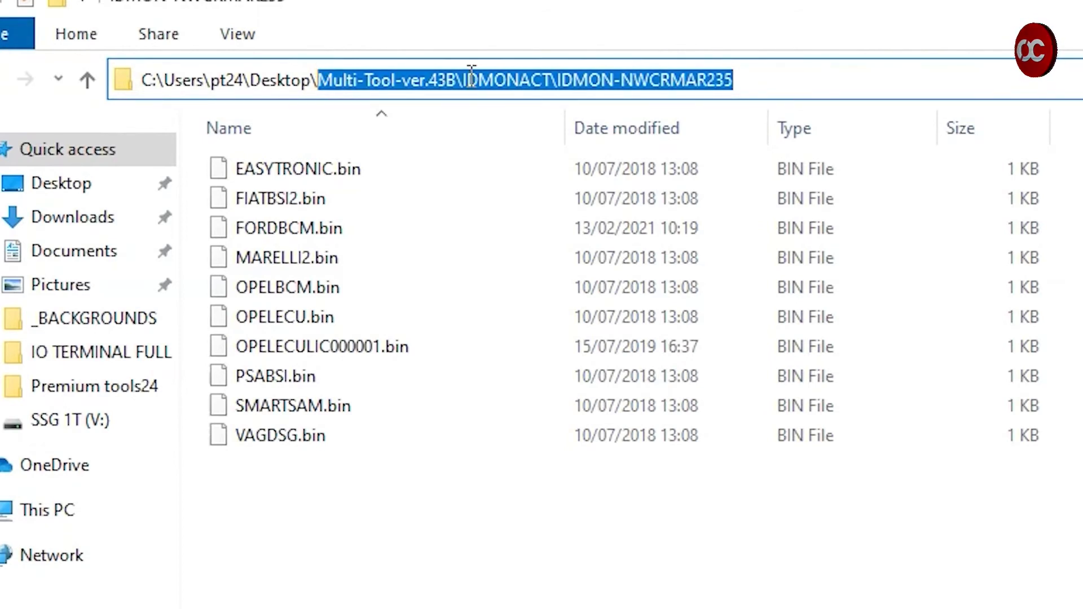
left_click_drag(467, 75, 762, 82)
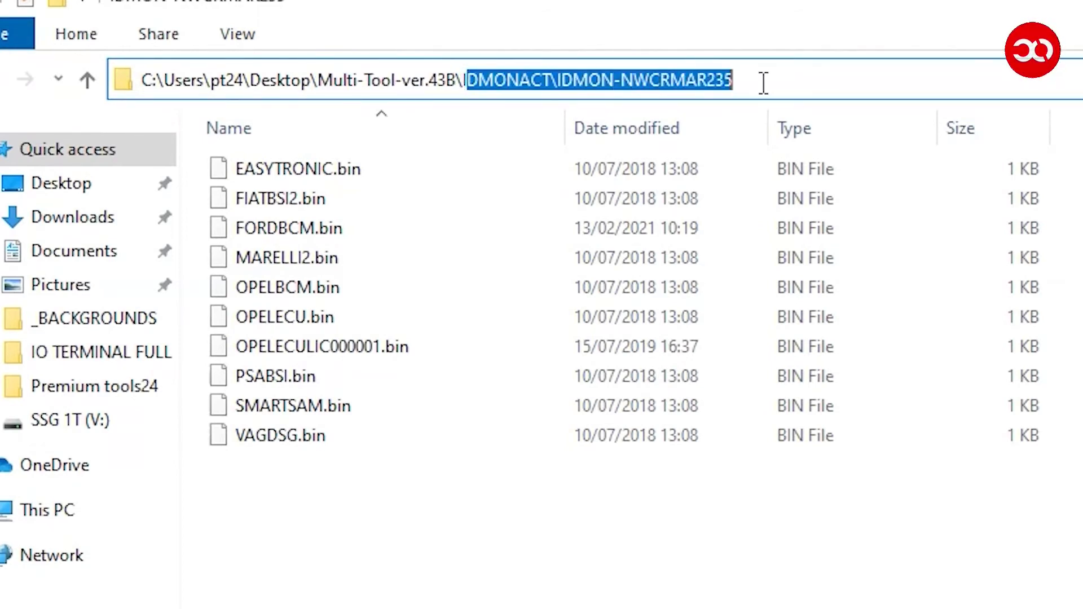
key("Escape")
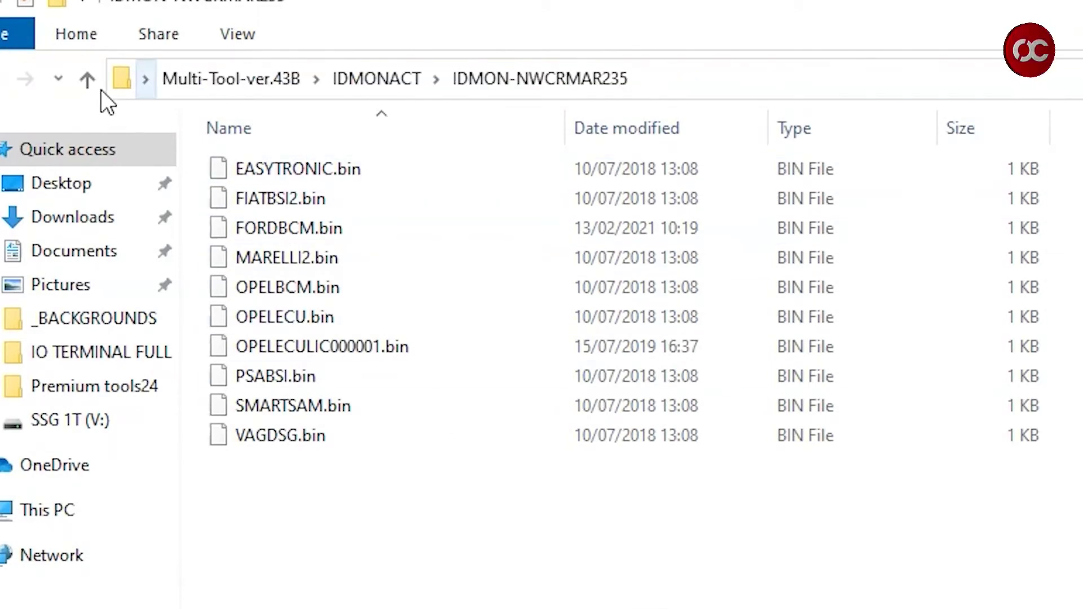
left_click(90, 79)
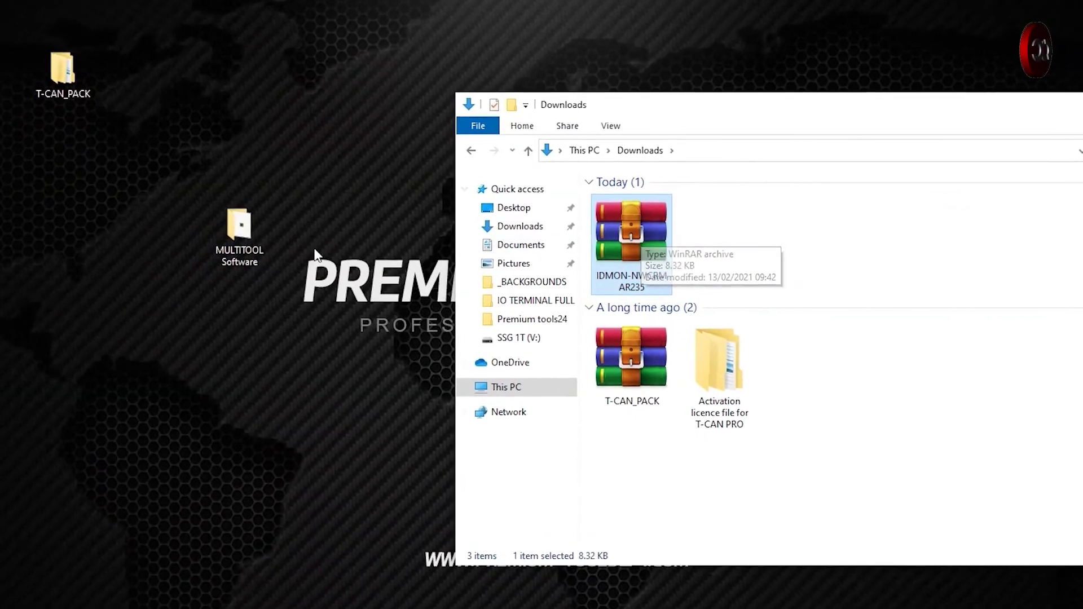
Open IDMONACT\IDMON-NWCRMAR235 inside the MULTITOOL Software desktop folder.
left_click(239, 243)
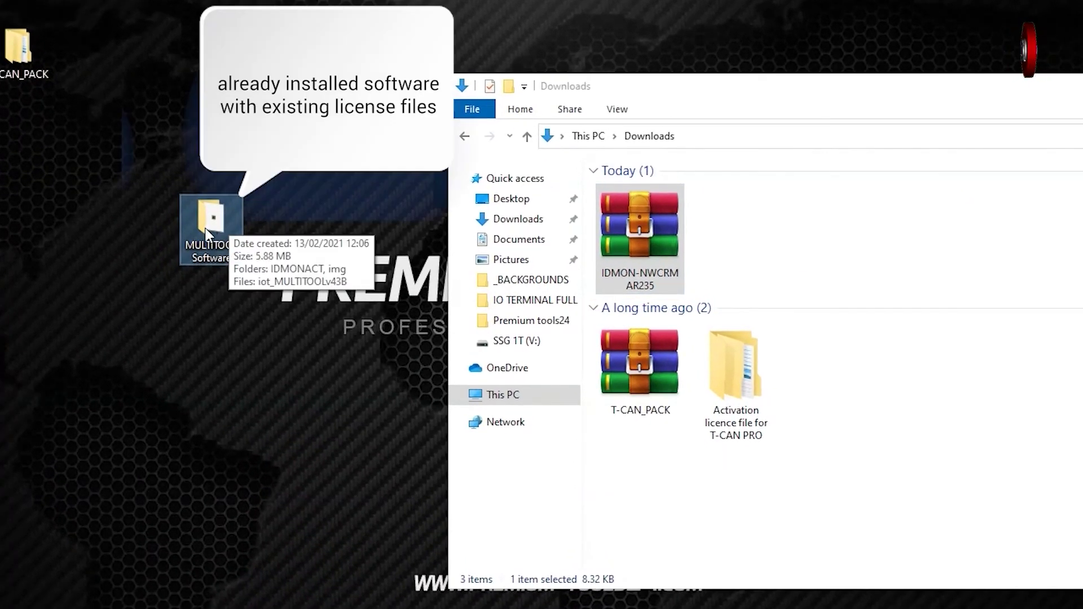
double_click(208, 222)
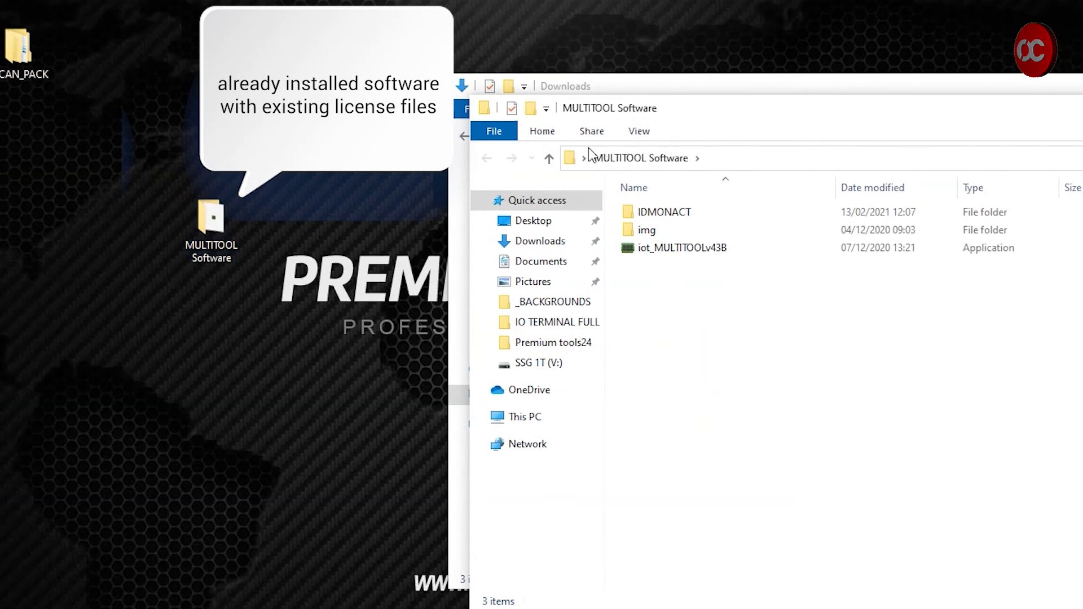
left_click_drag(237, 153, 176, 153)
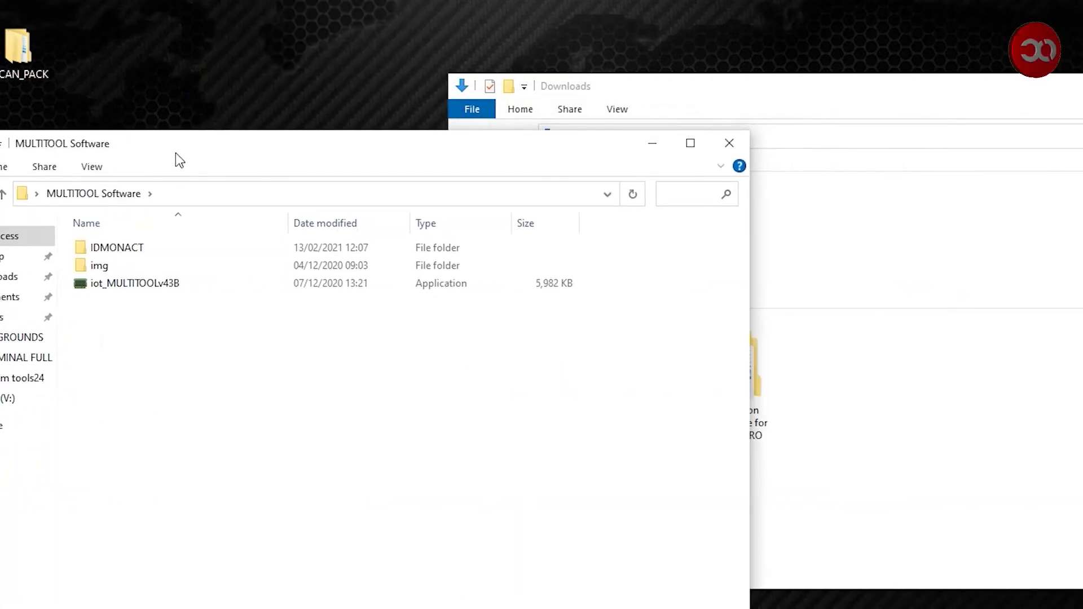
left_click(127, 241)
double_click(125, 241)
double_click(128, 249)
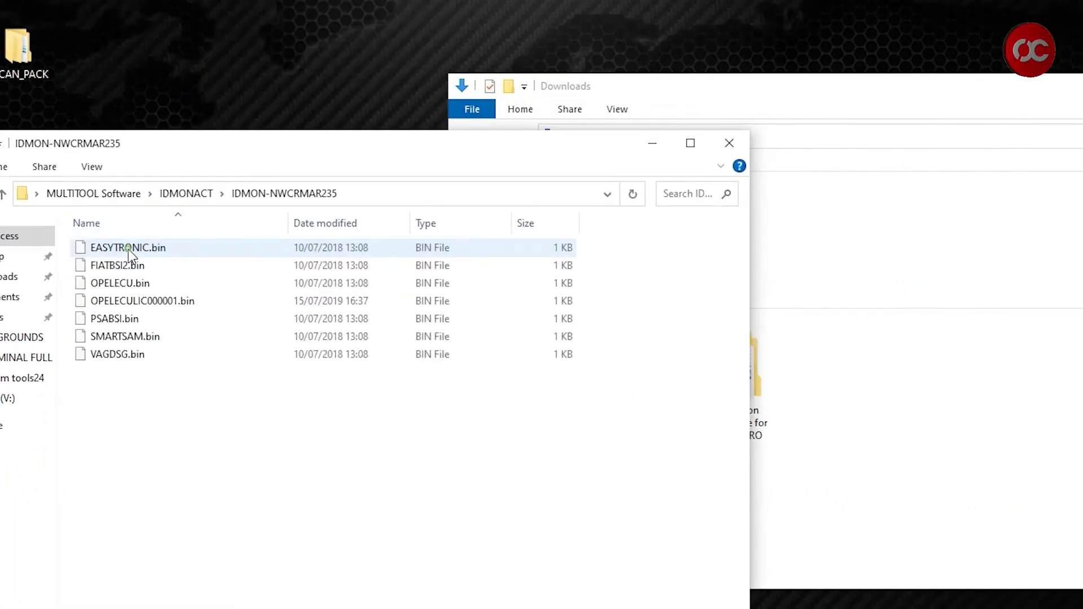
left_click(882, 261)
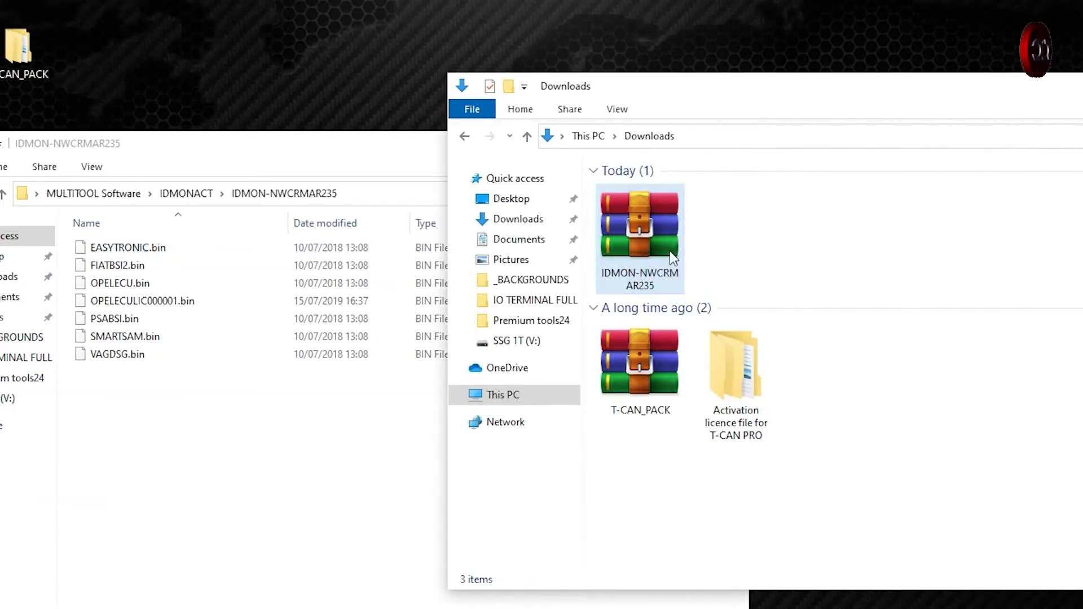
Extract FORDBCM.bin from the IDMON-NWCRMAR235 archive into the IDMONACT\IDMON-NWCRMAR235 licence folder.
left_click(660, 250)
double_click(660, 249)
double_click(575, 258)
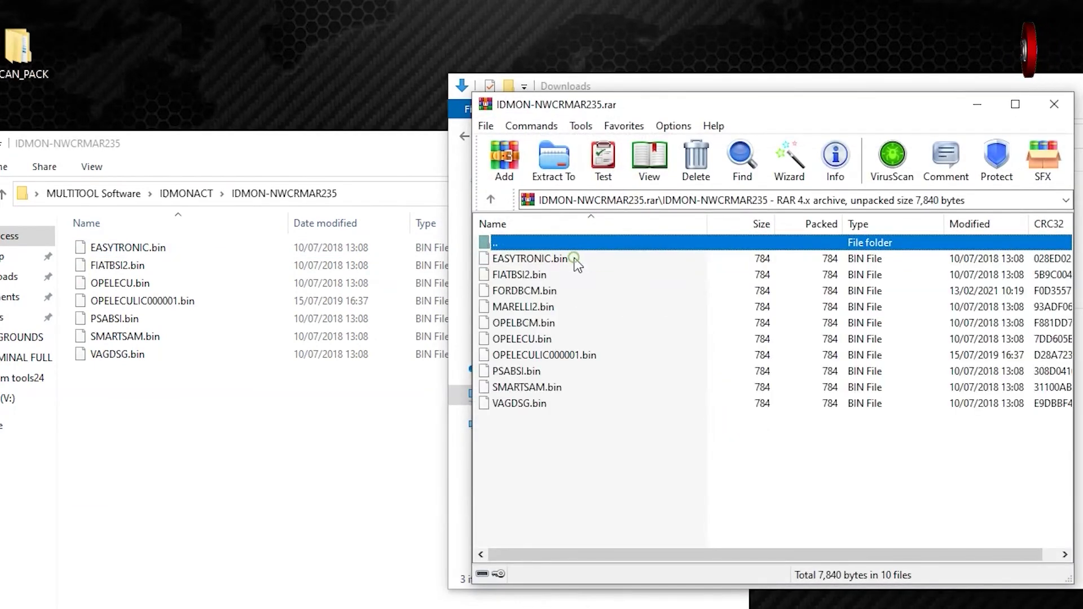
left_click(514, 292)
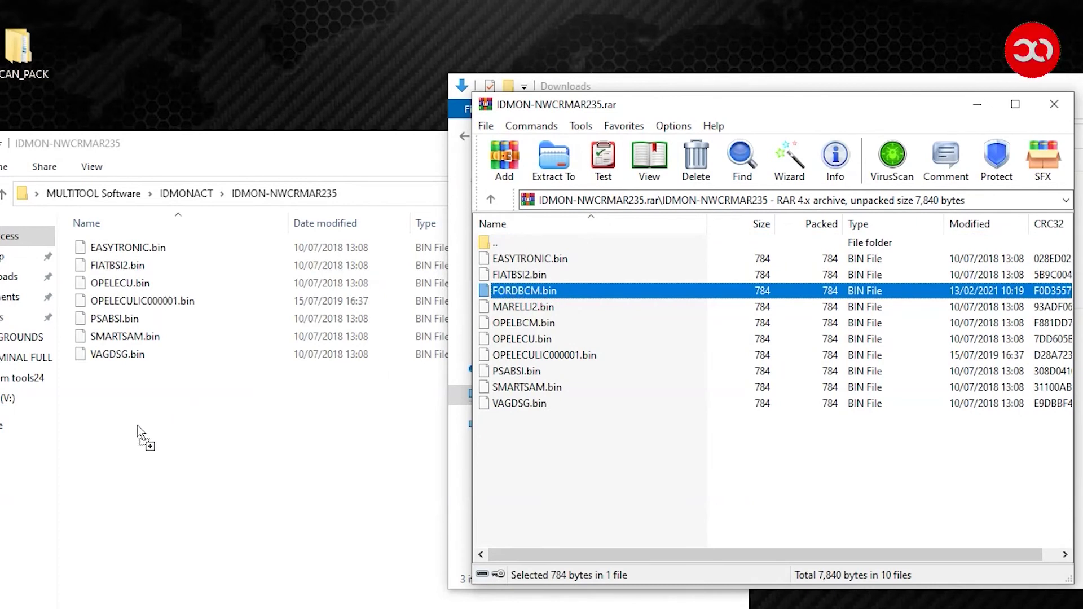
left_click_drag(144, 436, 140, 432)
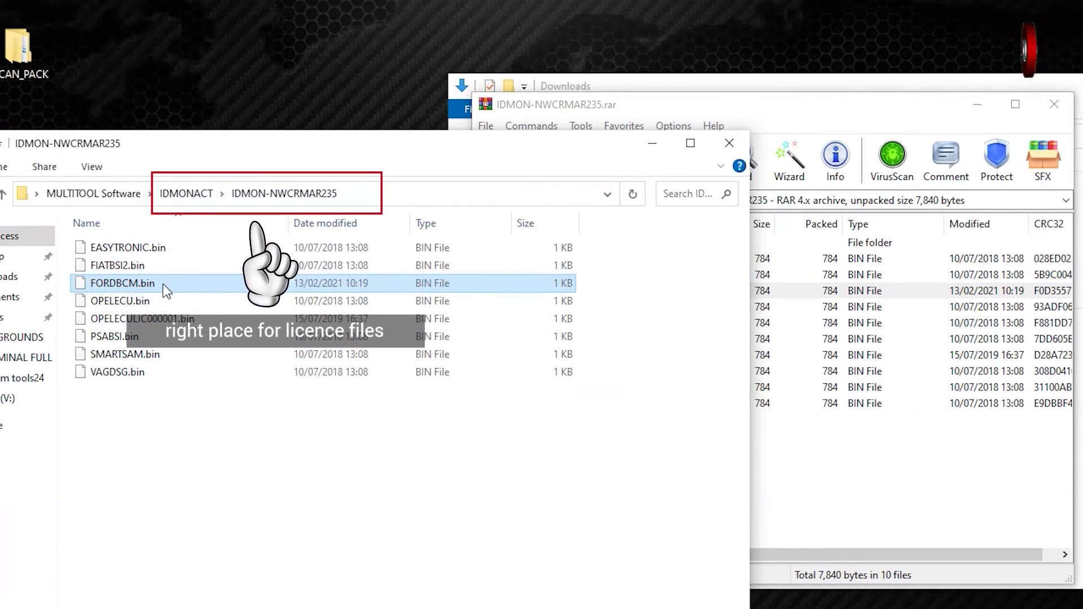
left_click(837, 109)
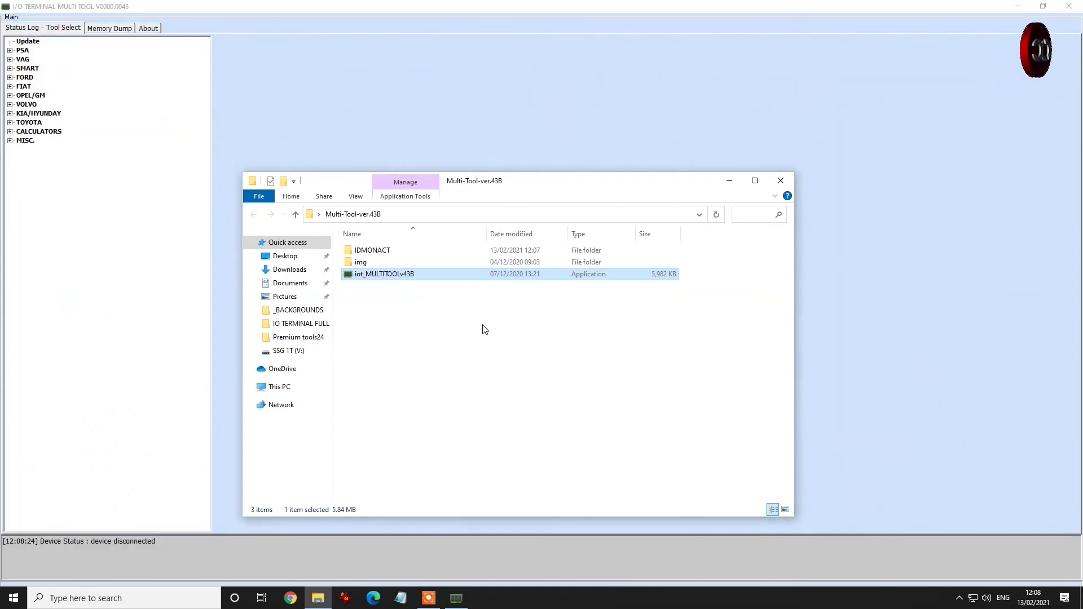
Restore the window, expand FORD's BSI, BCM and ECU groups, and open DELPHI 70F3379+93C86.
double_click(412, 11)
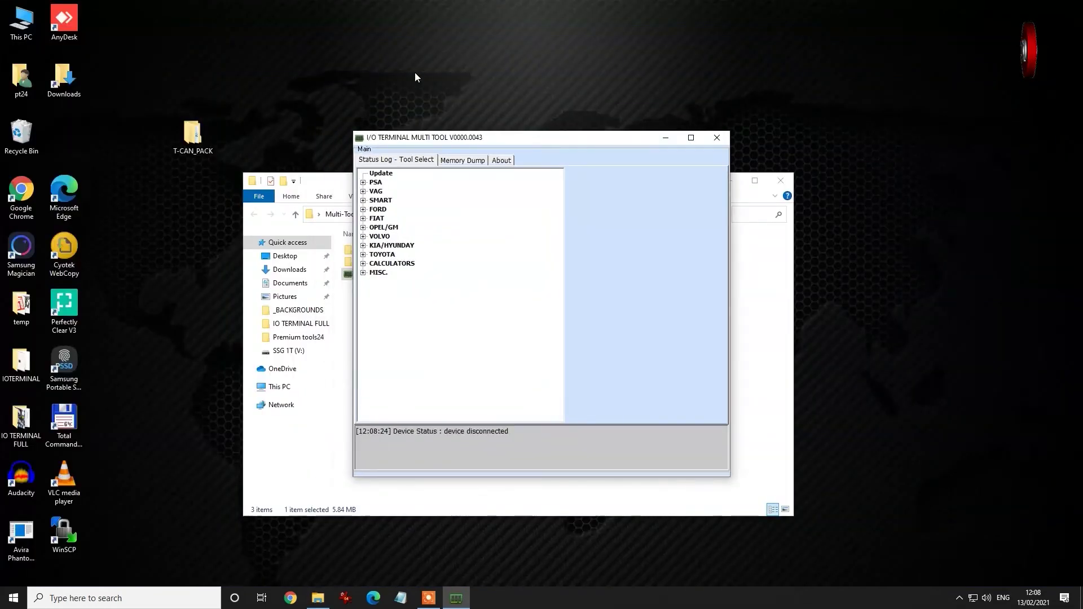
left_click(362, 209)
left_click(373, 219)
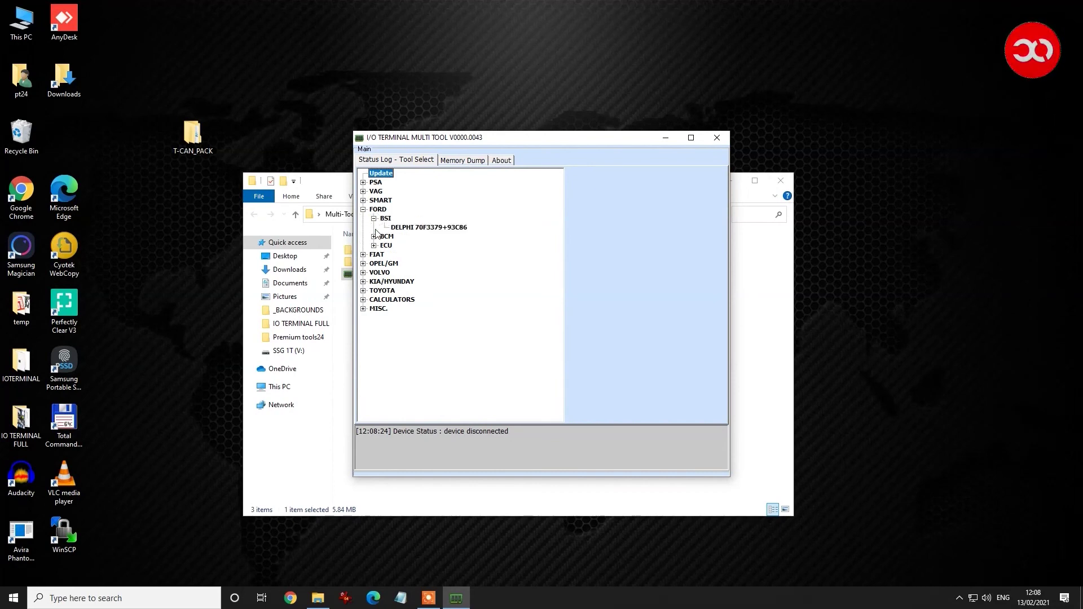
left_click(373, 317)
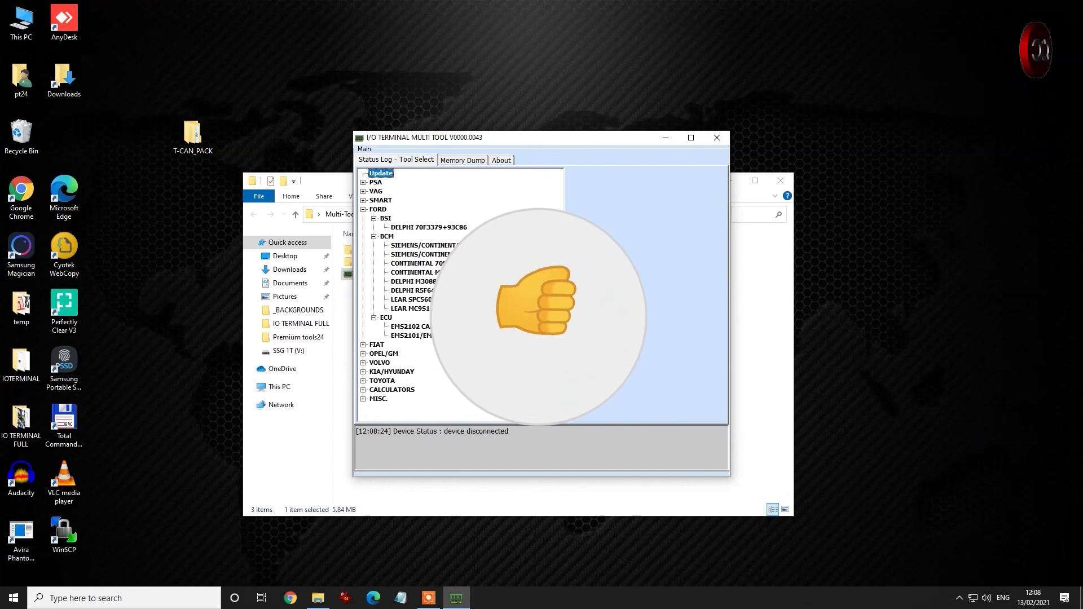
left_click(432, 228)
double_click(432, 227)
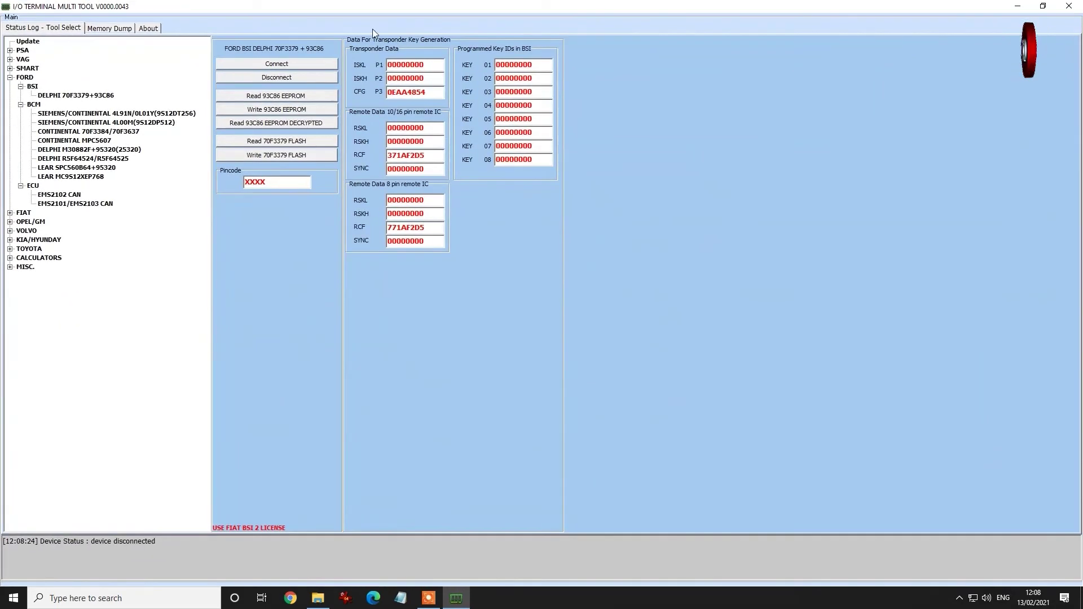